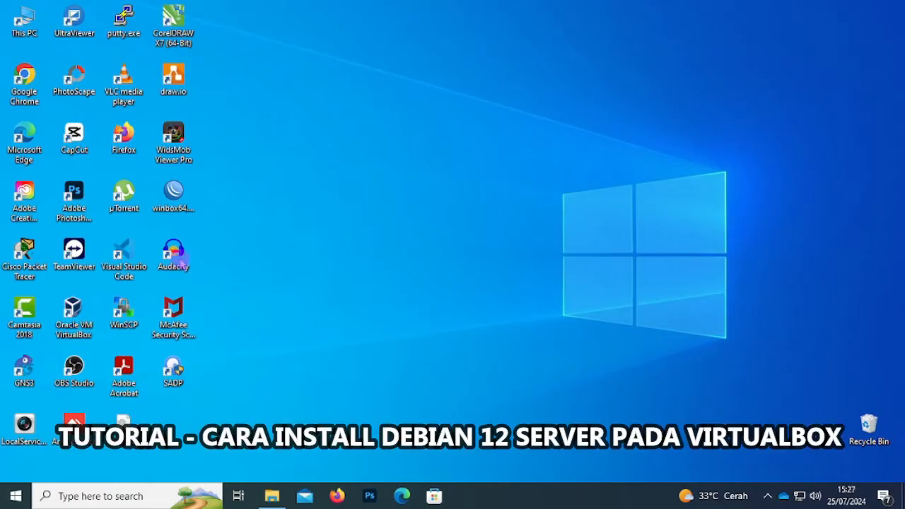
# - Launch VirtualBox, dismiss its info notice, and start a new VM named Debian Server 12
pyautogui.doubleClick(79, 324)
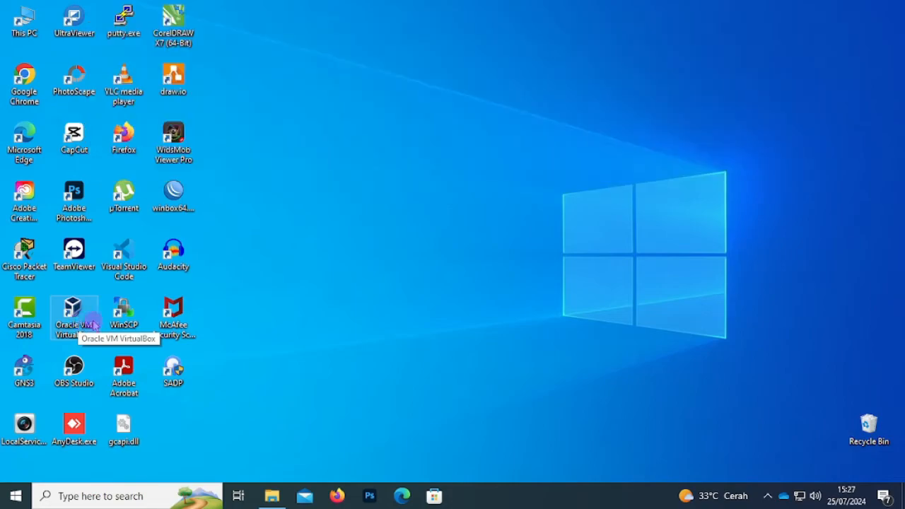
pyautogui.doubleClick(73, 318)
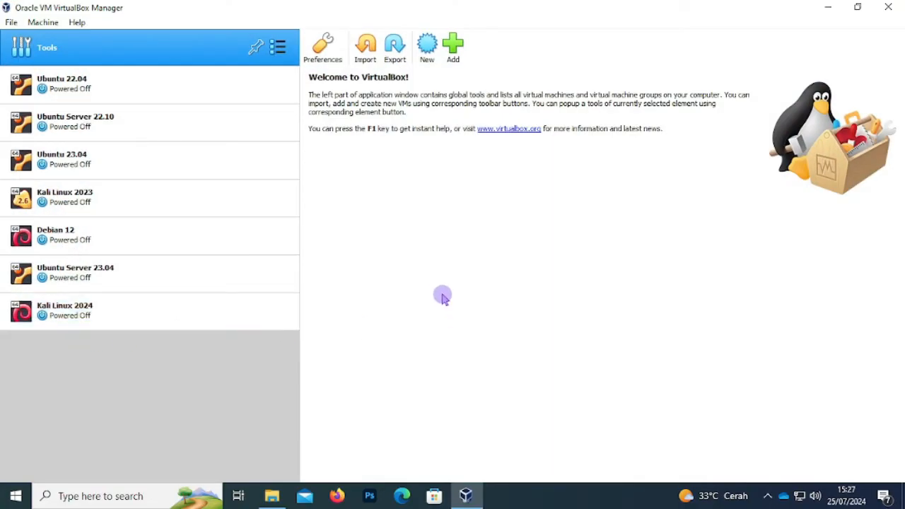
pyautogui.click(557, 201)
pyautogui.click(429, 56)
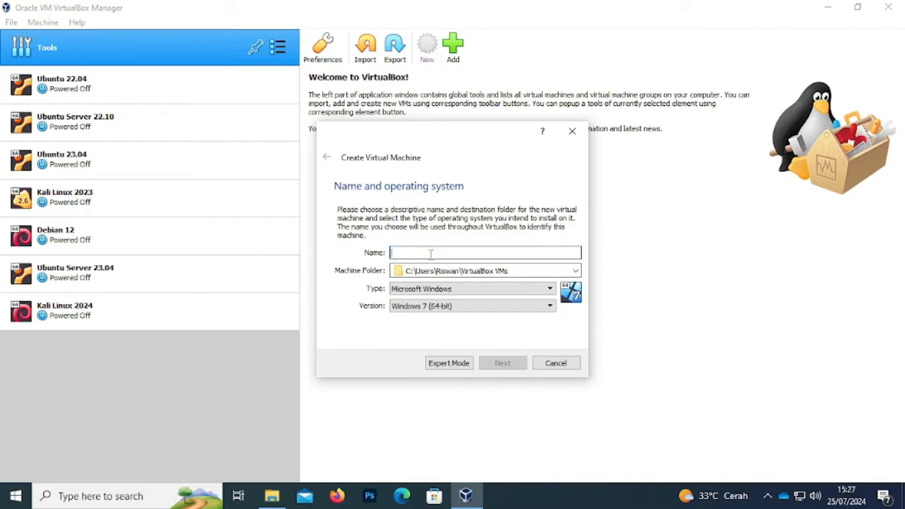
pyautogui.write('De')
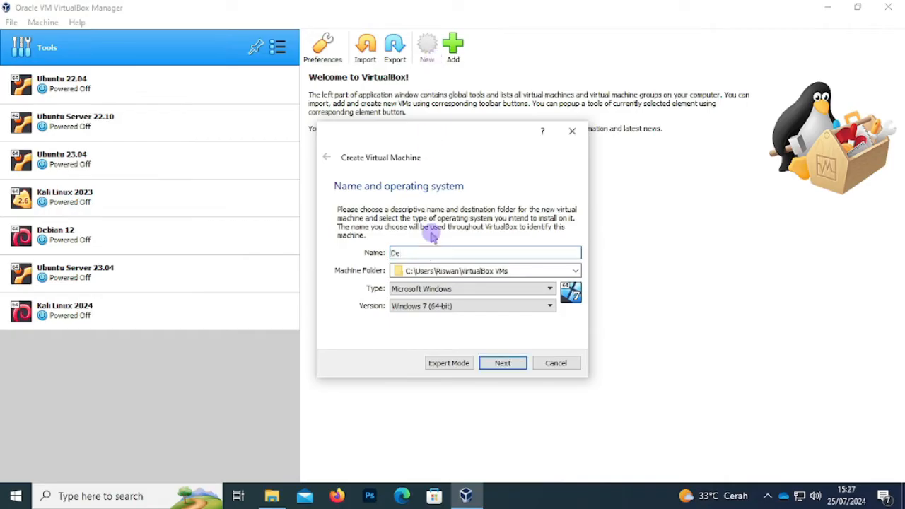
pyautogui.write('bian Server 12')
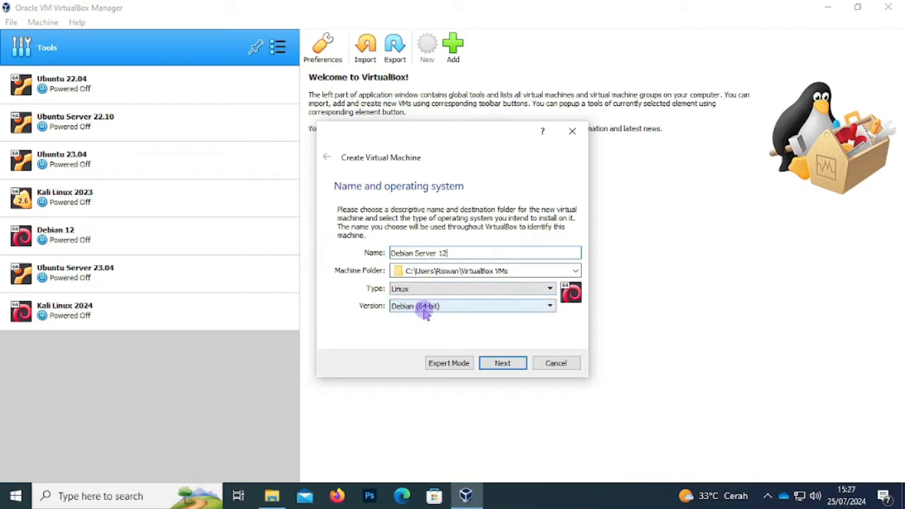
# - Raise the new VM's memory to 2048 MB
pyautogui.click(509, 365)
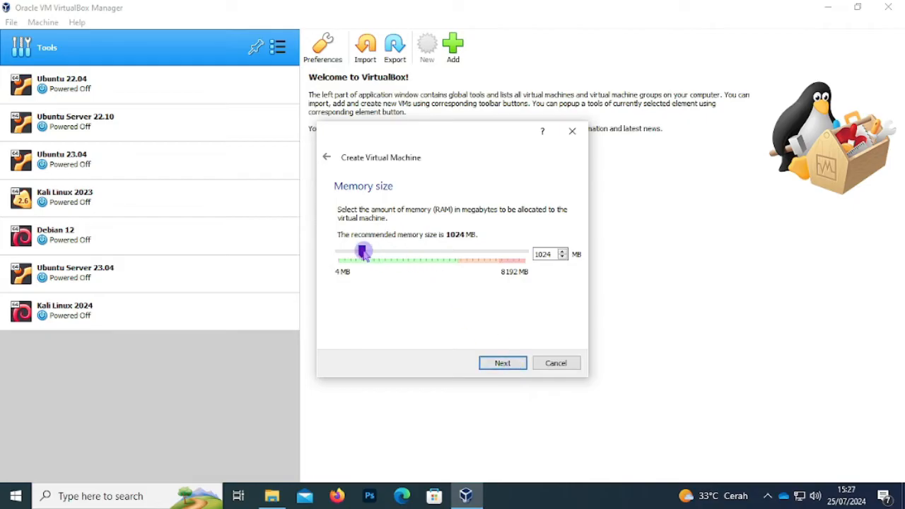
pyautogui.moveTo(364, 253); pyautogui.dragTo(386, 253)
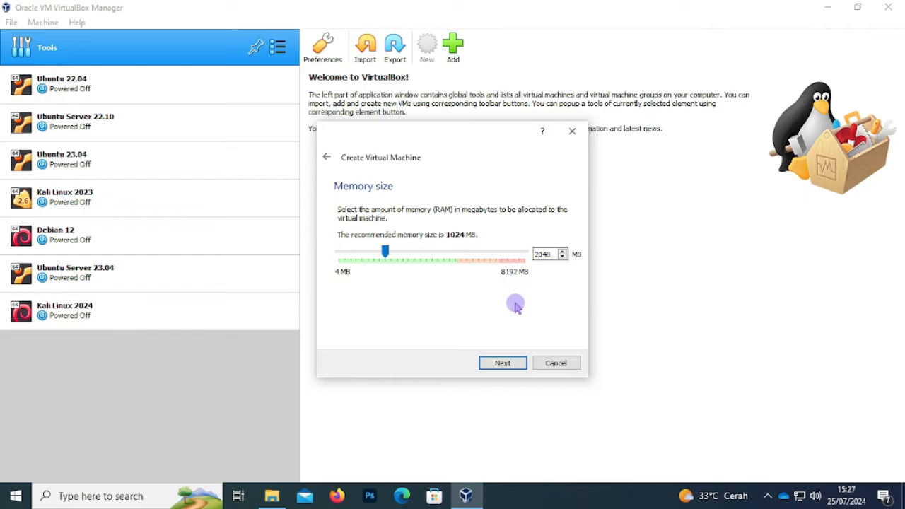
pyautogui.click(504, 363)
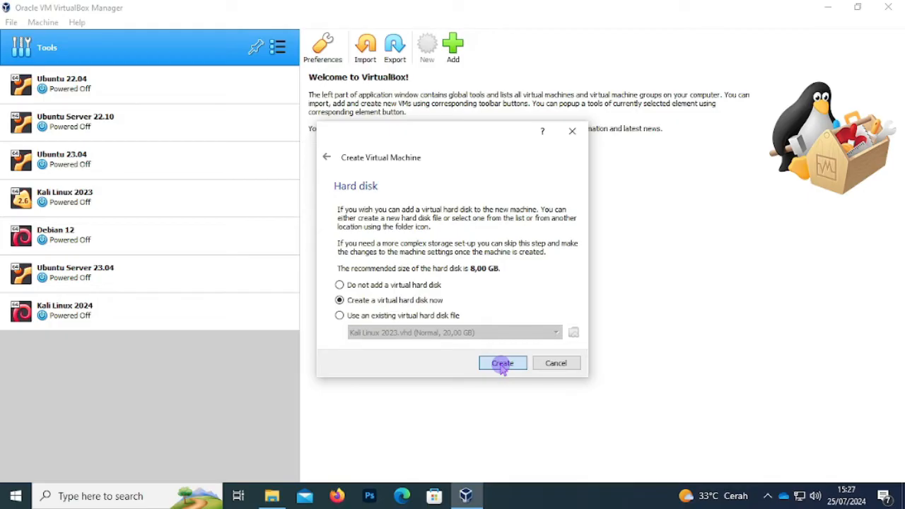
# - Create a new dynamically allocated VDI hard disk, Debian Server 12.vdi
pyautogui.click(502, 365)
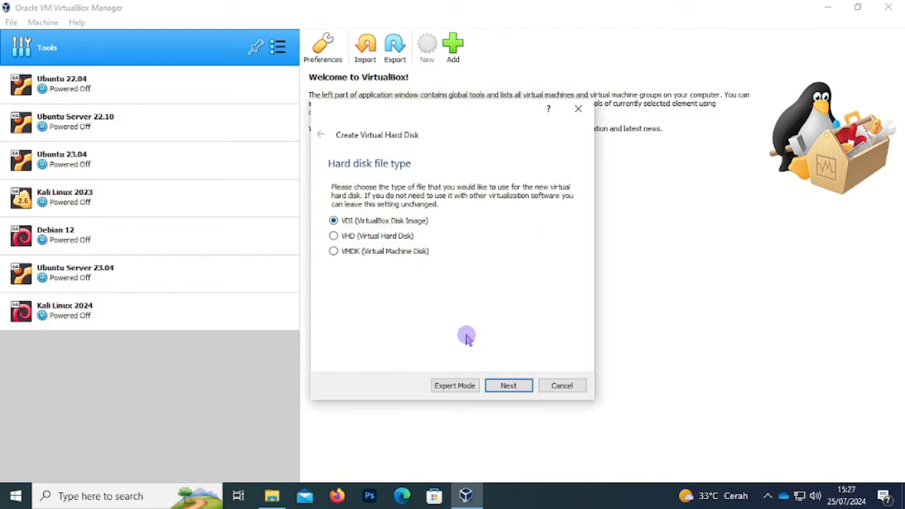
pyautogui.click(509, 386)
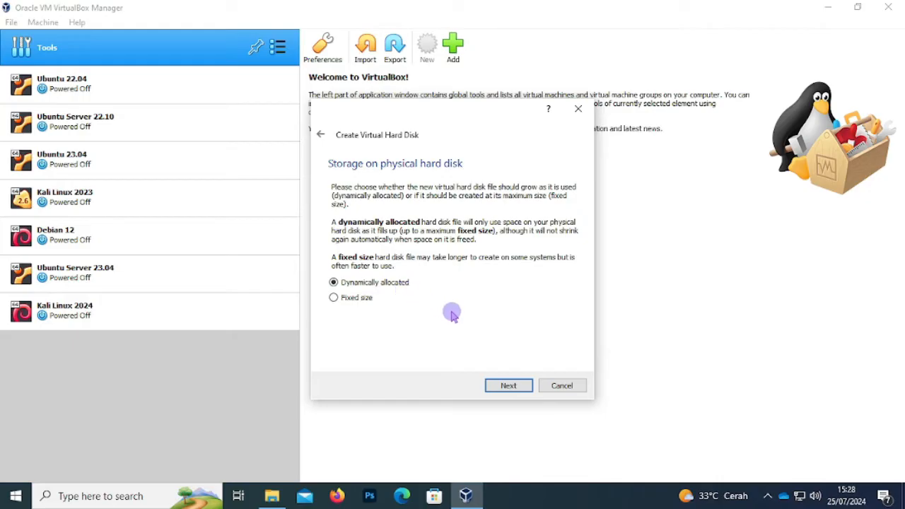
pyautogui.click(510, 387)
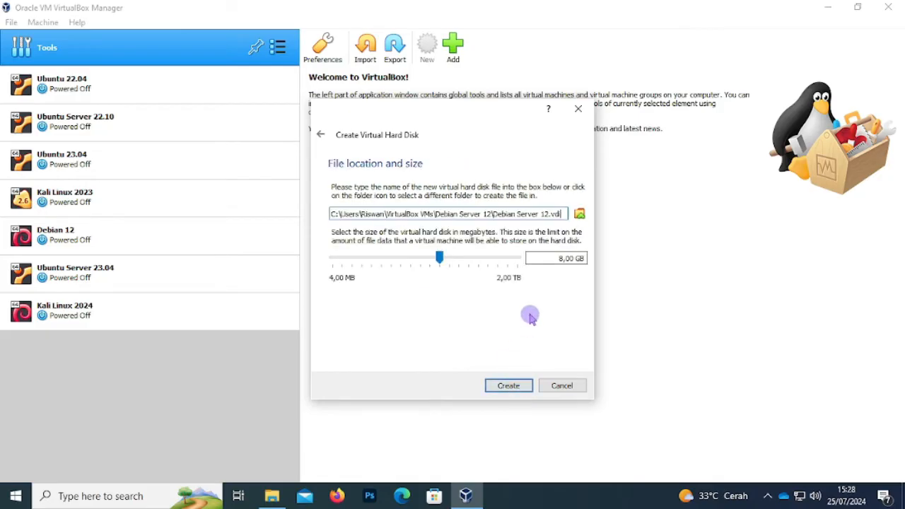
pyautogui.click(579, 216)
# - Browse to the Virtual folder on the DATA (E:) drive
pyautogui.scroll(-4, 439, 297)
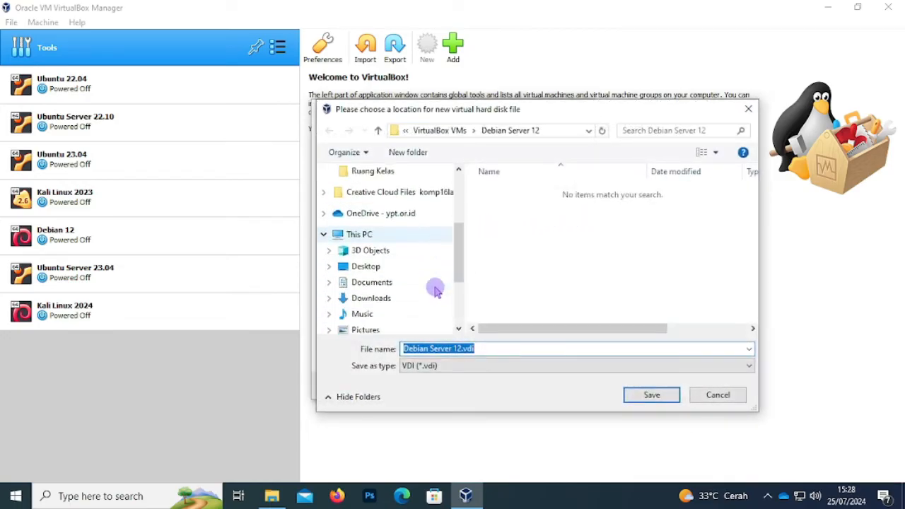
pyautogui.scroll(-3, 433, 284)
pyautogui.click(369, 282)
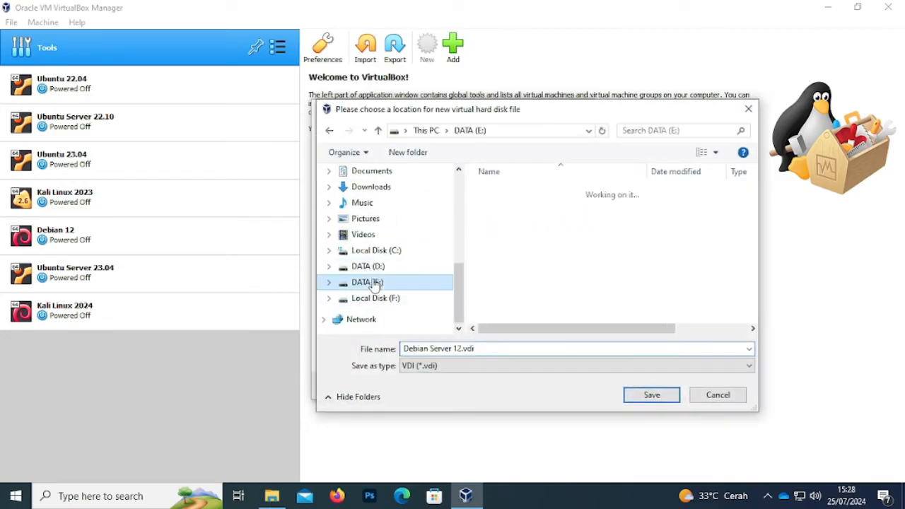
pyautogui.scroll(-15, 527, 262)
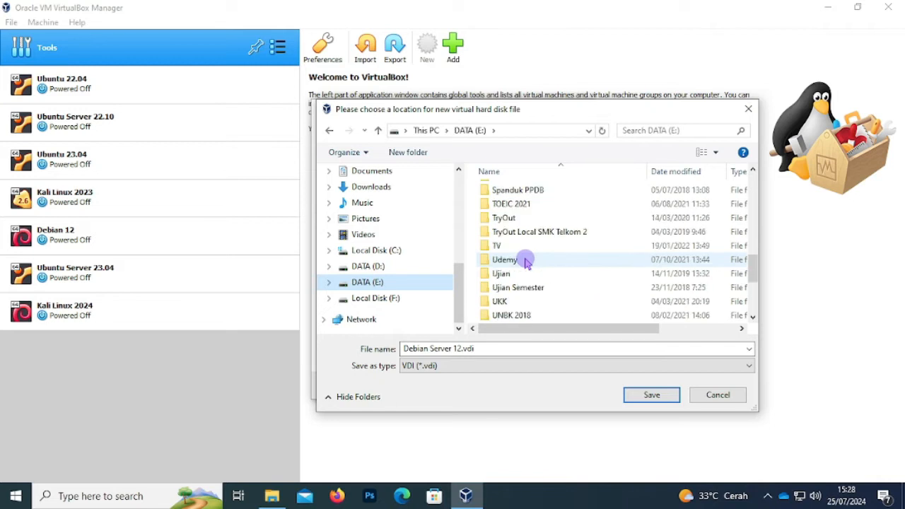
pyautogui.scroll(-3, 527, 262)
pyautogui.click(502, 261)
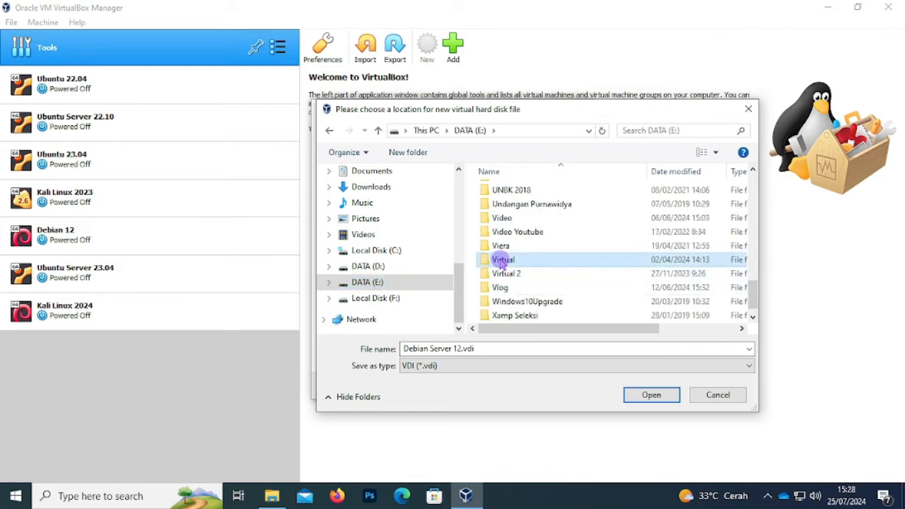
pyautogui.doubleClick(502, 260)
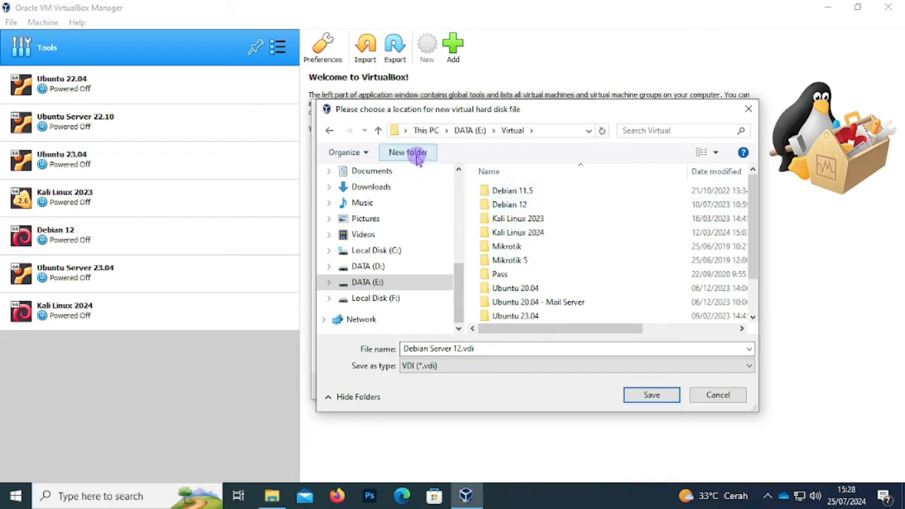
# - Create a Debian 12 Server folder there and save Debian Server 12.vdi into it
pyautogui.write('De')
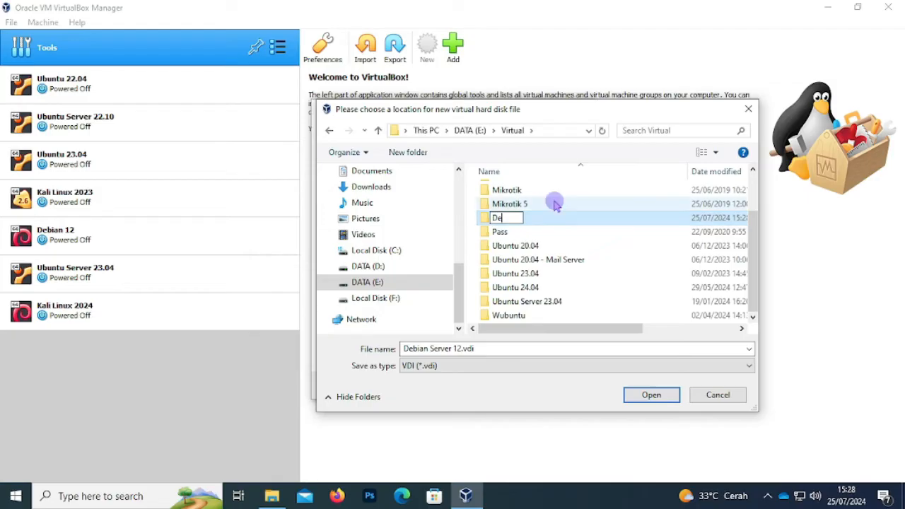
pyautogui.write('bian 12 Server')
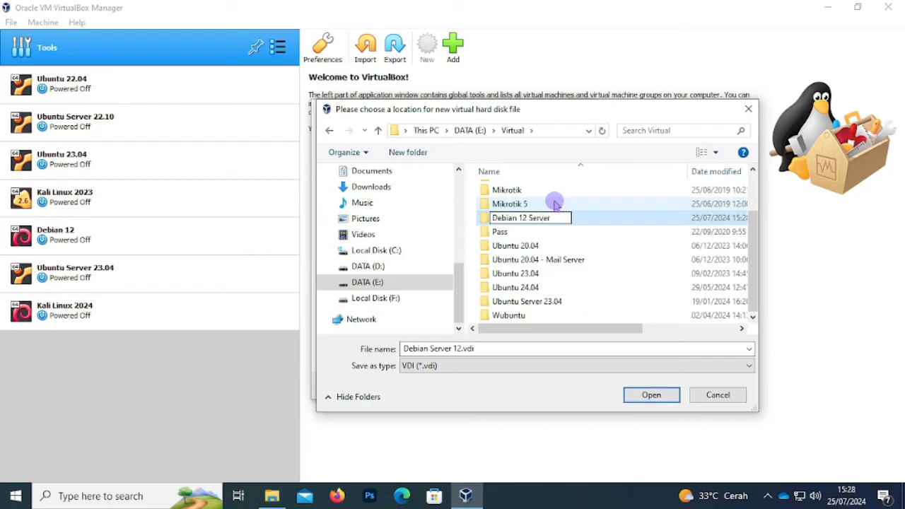
pyautogui.press('Return')
pyautogui.doubleClick(524, 188)
pyautogui.click(459, 350)
pyautogui.click(643, 398)
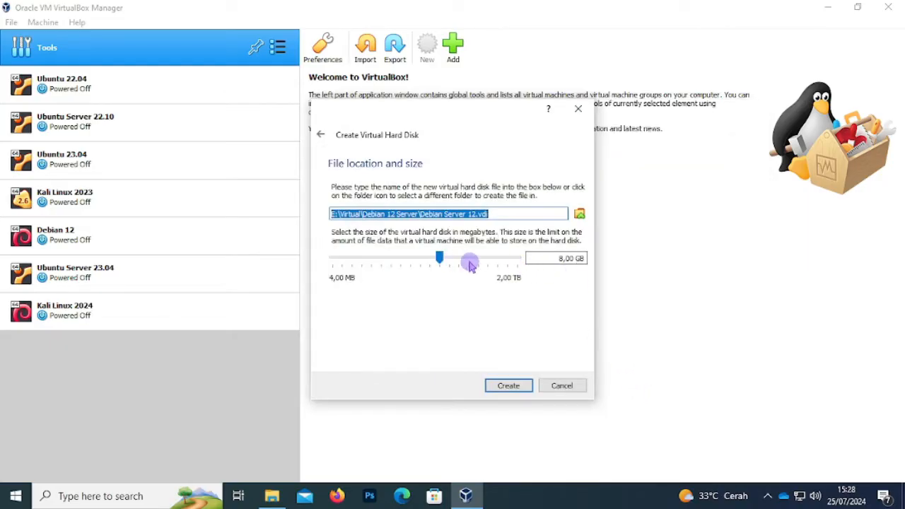
# - Set the virtual disk size to 20,00 GB and create the Debian Server 12 VM
pyautogui.click(561, 259)
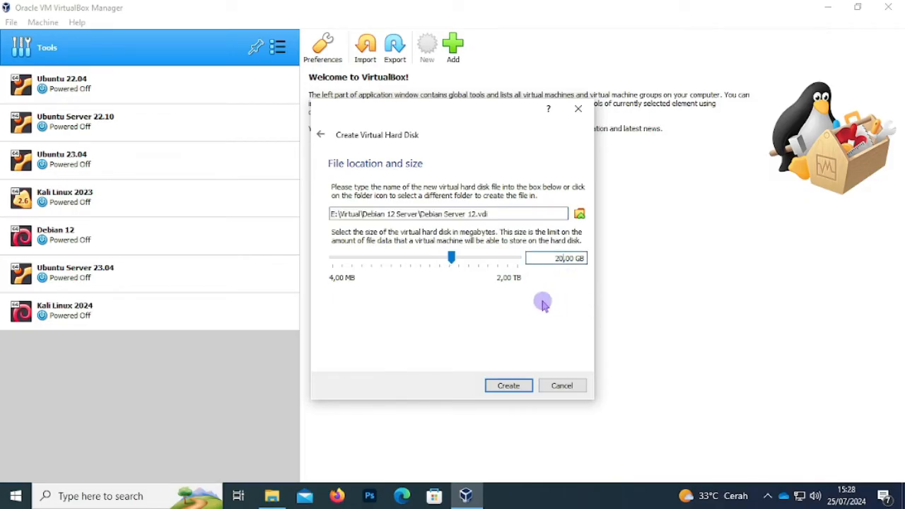
pyautogui.click(509, 386)
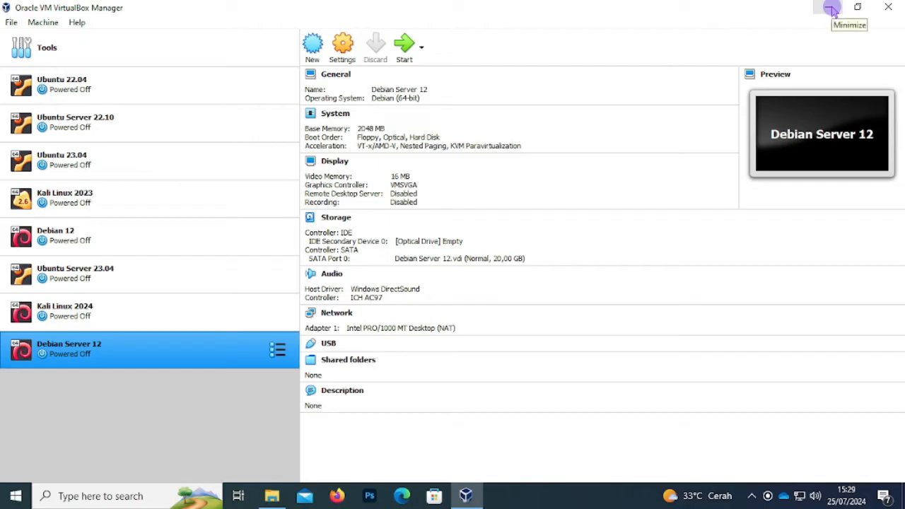
# - Start the Debian Server 12 VM and choose to add a start-up optical disk image
pyautogui.click(405, 57)
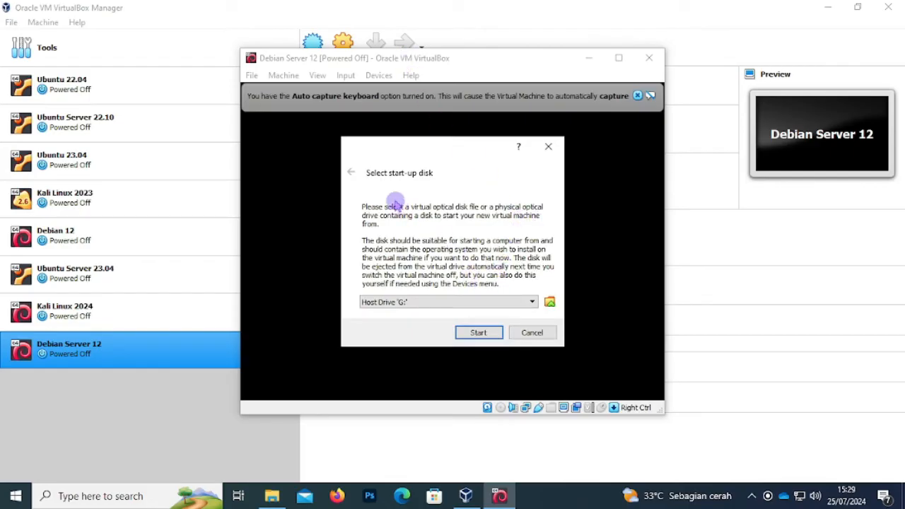
pyautogui.click(551, 303)
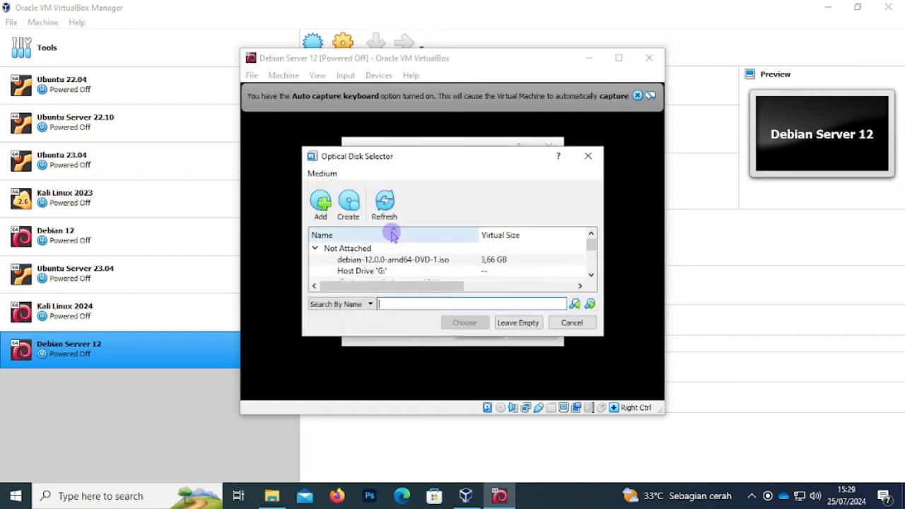
pyautogui.click(323, 209)
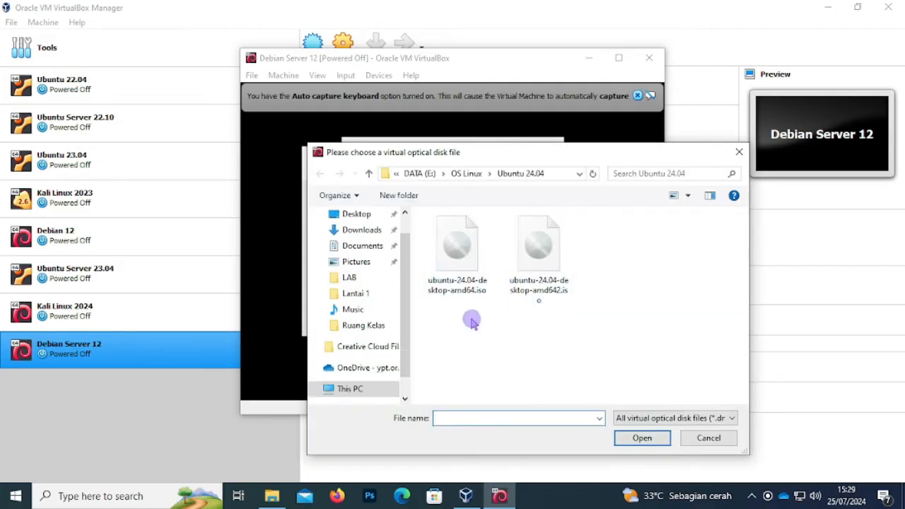
# - Add debian-12.0.0-amd64-DVD-1.iso from E:\OS Linux\Debian 12 to the optical disk list
pyautogui.scroll(-1, 377, 318)
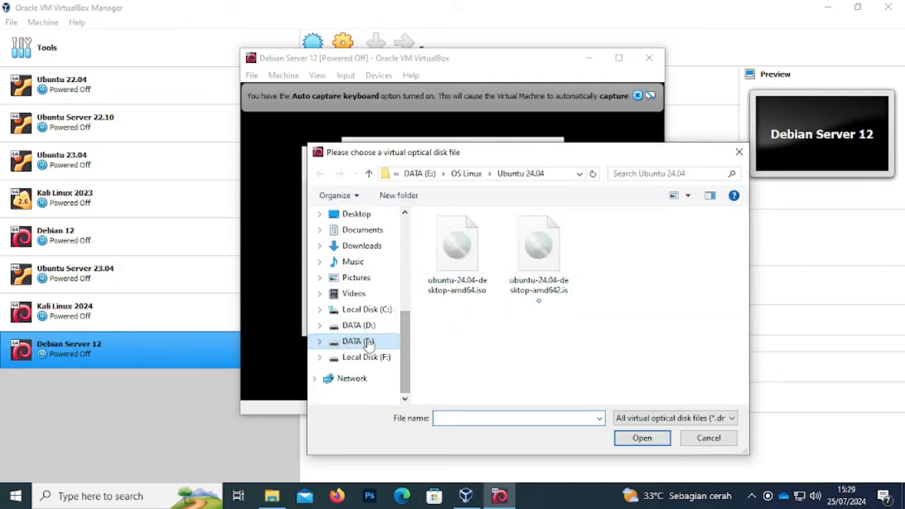
pyautogui.click(344, 341)
pyautogui.scroll(-1, 487, 326)
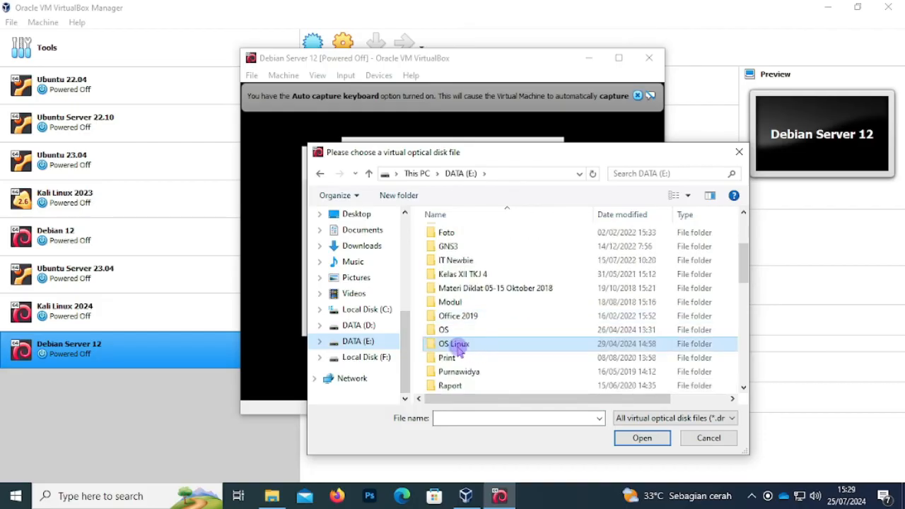
pyautogui.doubleClick(460, 345)
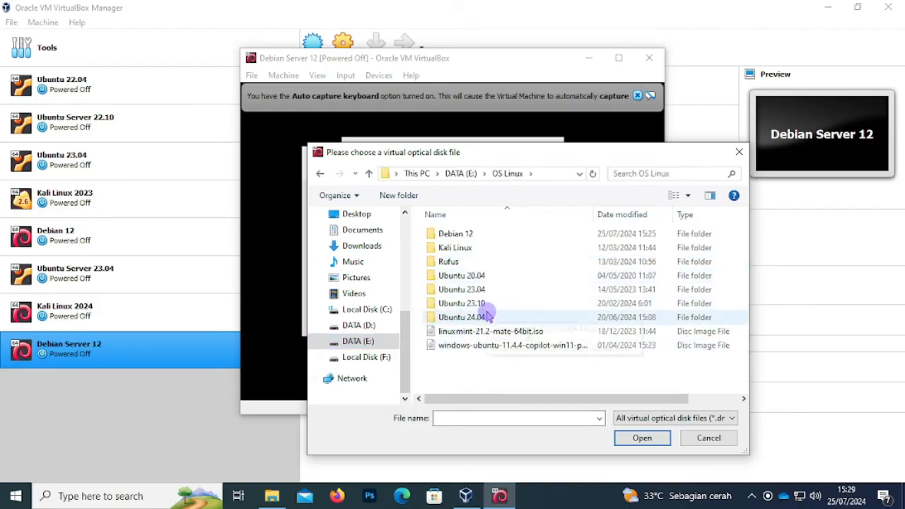
pyautogui.doubleClick(459, 237)
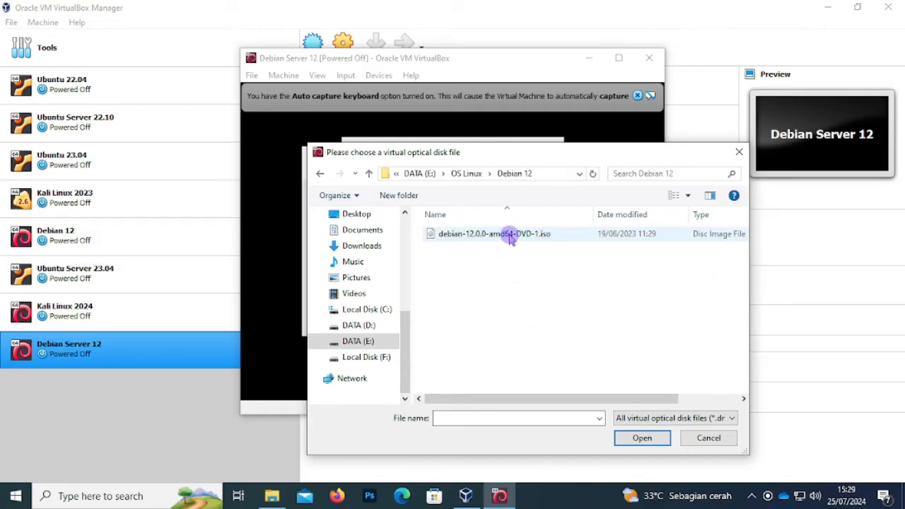
pyautogui.click(510, 238)
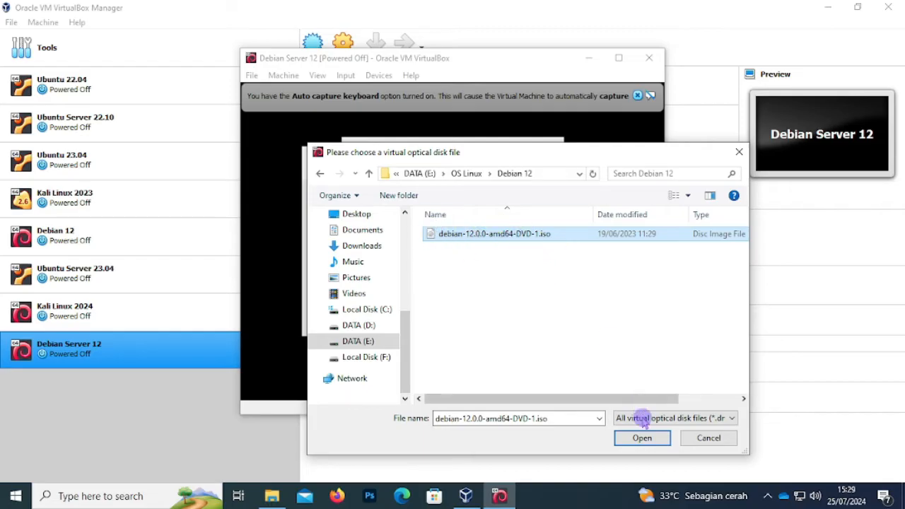
pyautogui.click(645, 439)
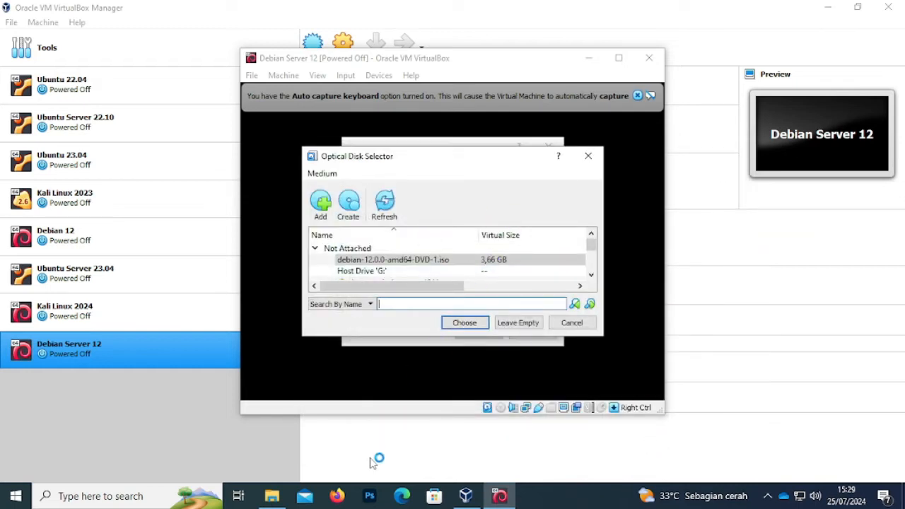
pyautogui.click(150, 499)
pyautogui.write('chr')
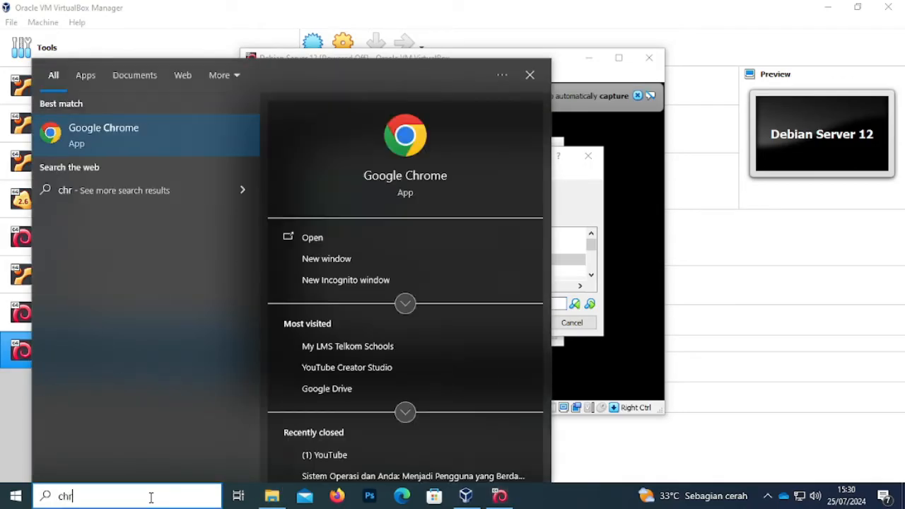
pyautogui.click(166, 137)
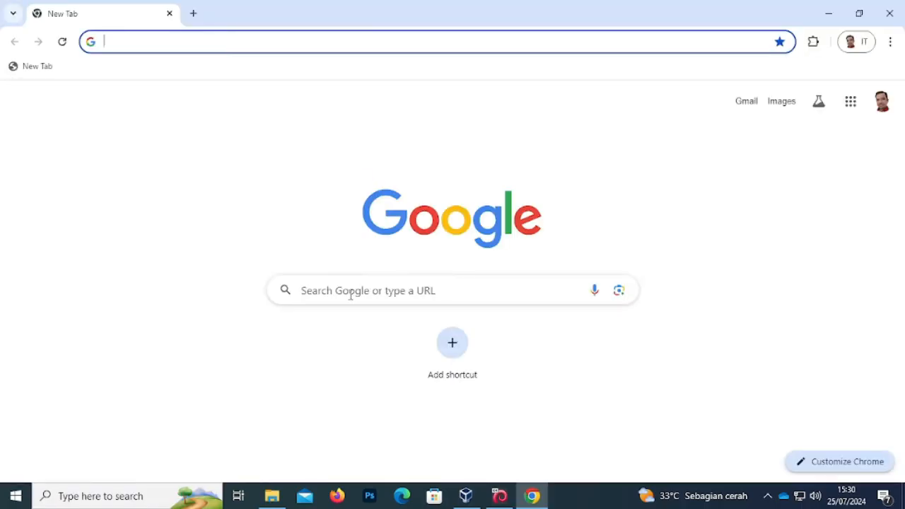
pyautogui.click(351, 293)
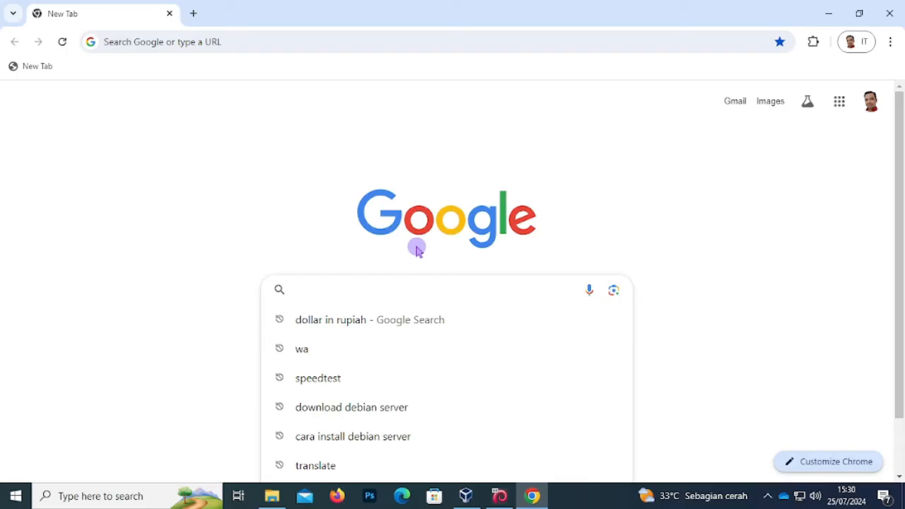
pyautogui.click(342, 293)
pyautogui.write('downloa')
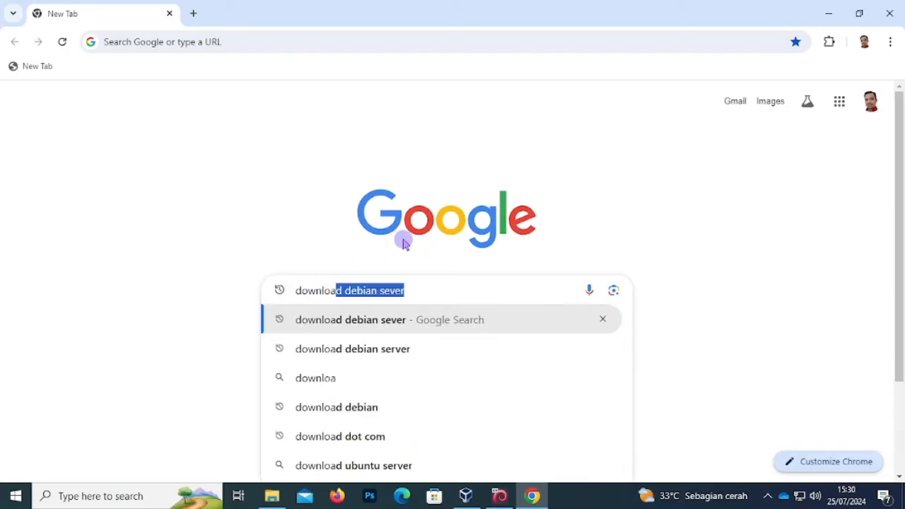
pyautogui.write('d debian 12')
pyautogui.press('Return')
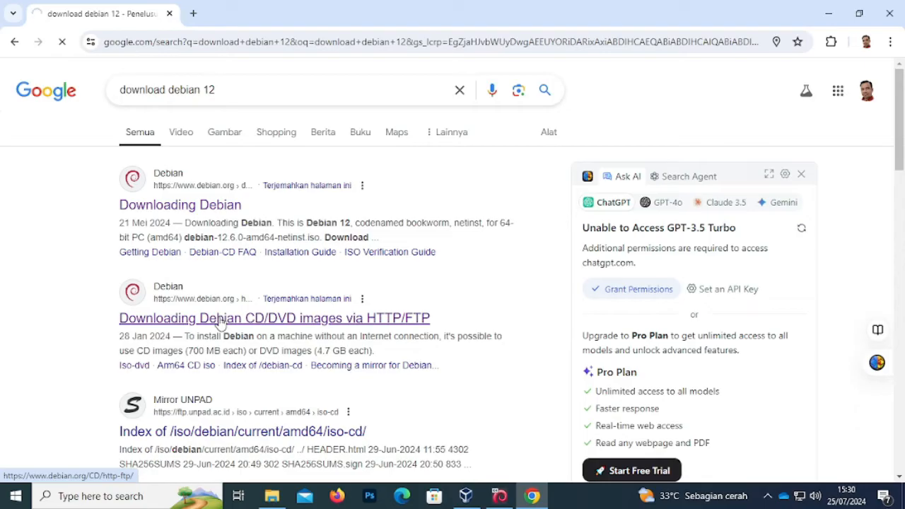
pyautogui.click(220, 319)
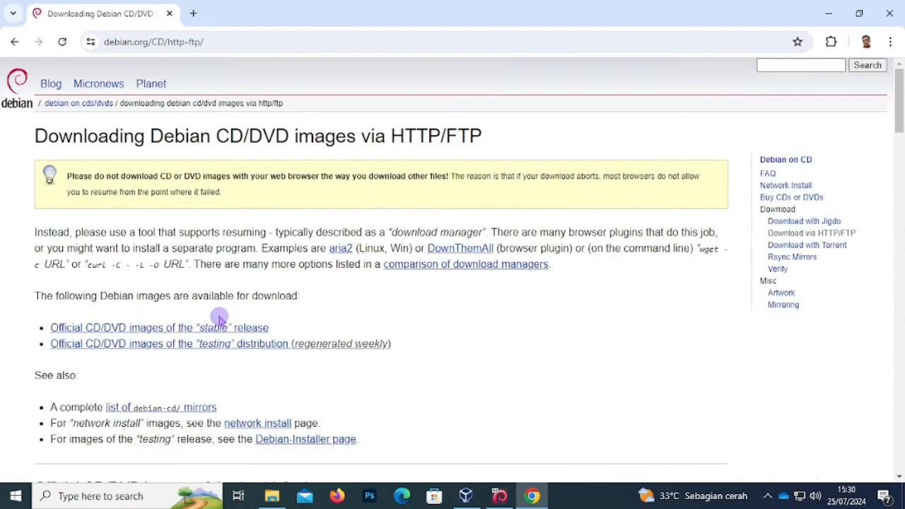
pyautogui.scroll(-3, 417, 283)
pyautogui.scroll(-4, 428, 280)
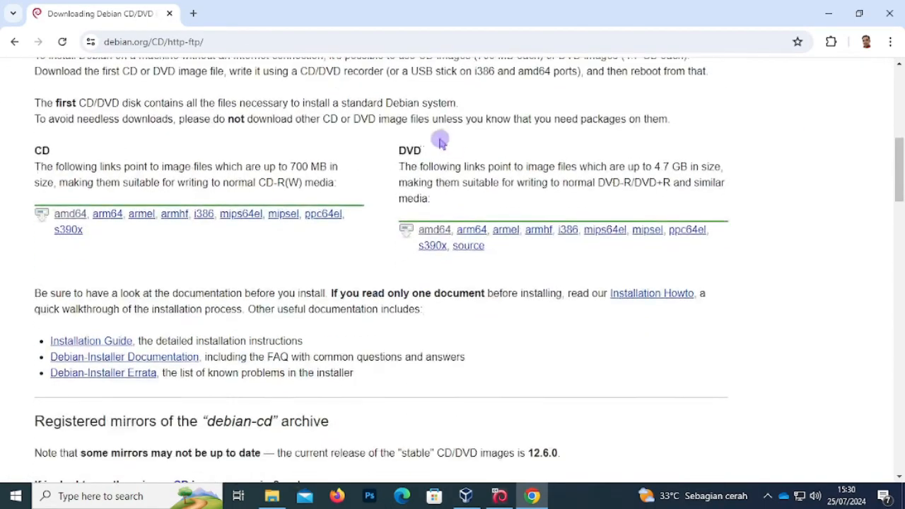
pyautogui.click(431, 233)
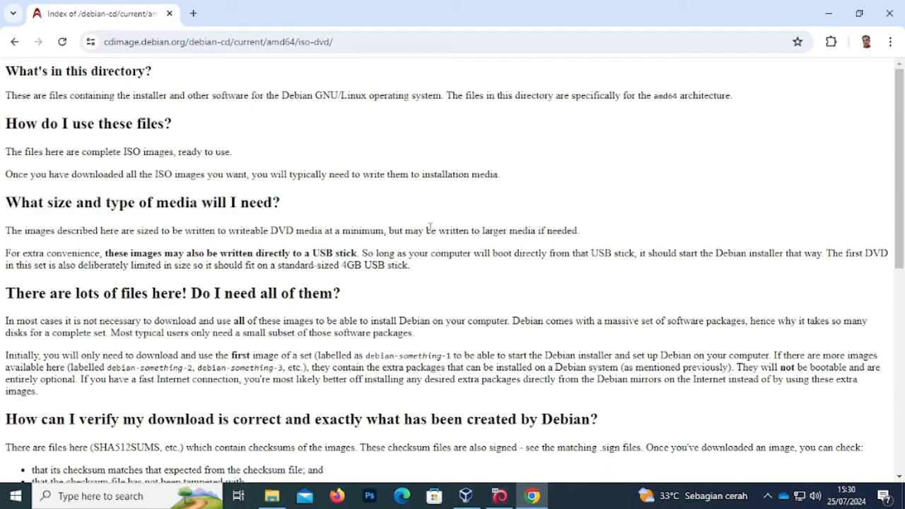
pyautogui.scroll(-6, 428, 219)
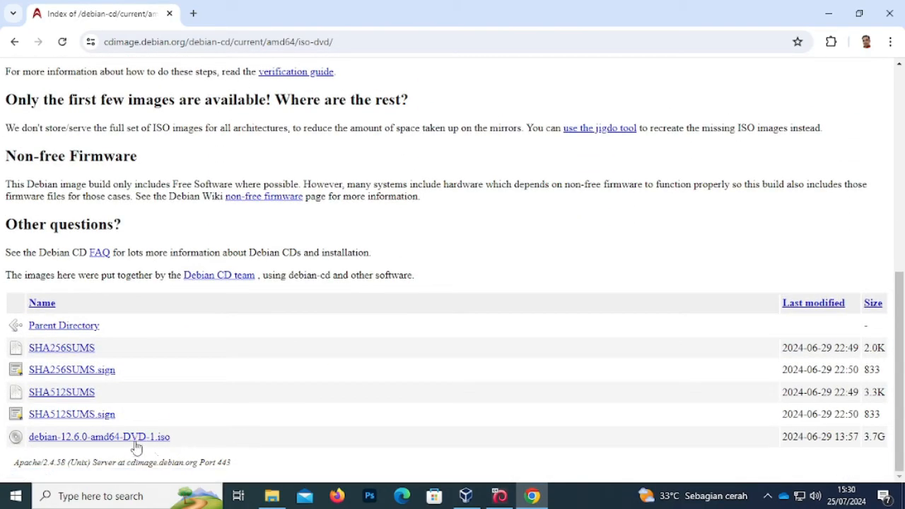
pyautogui.click(141, 439)
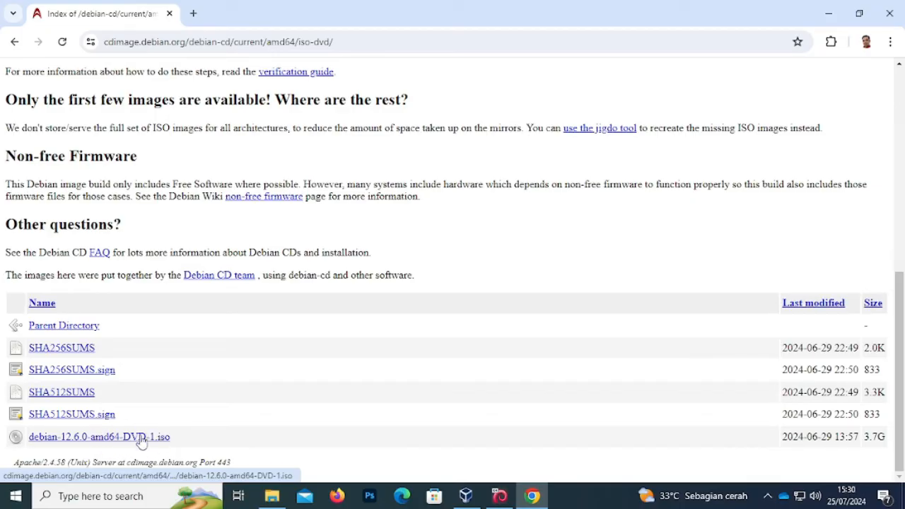
pyautogui.click(826, 14)
pyautogui.click(358, 261)
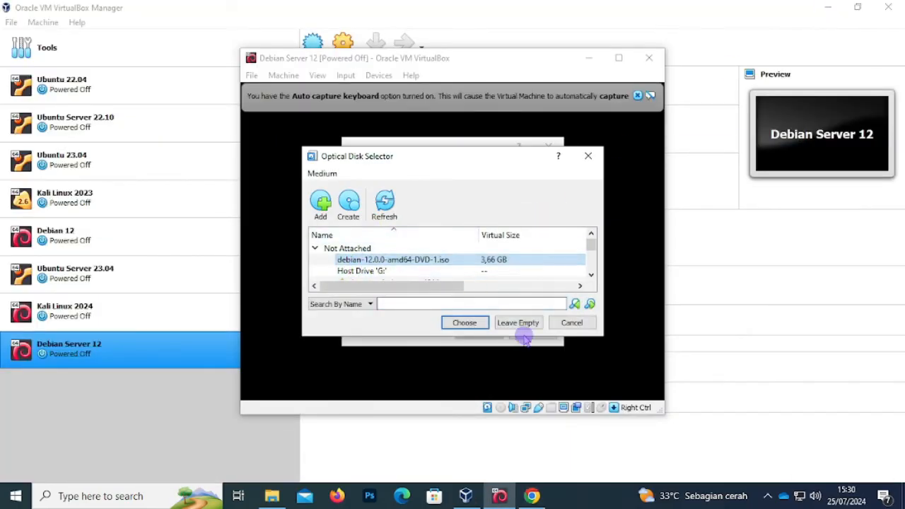
# - Boot the VM from the Debian DVD ISO, maximize its window, and launch Graphical install
pyautogui.click(473, 326)
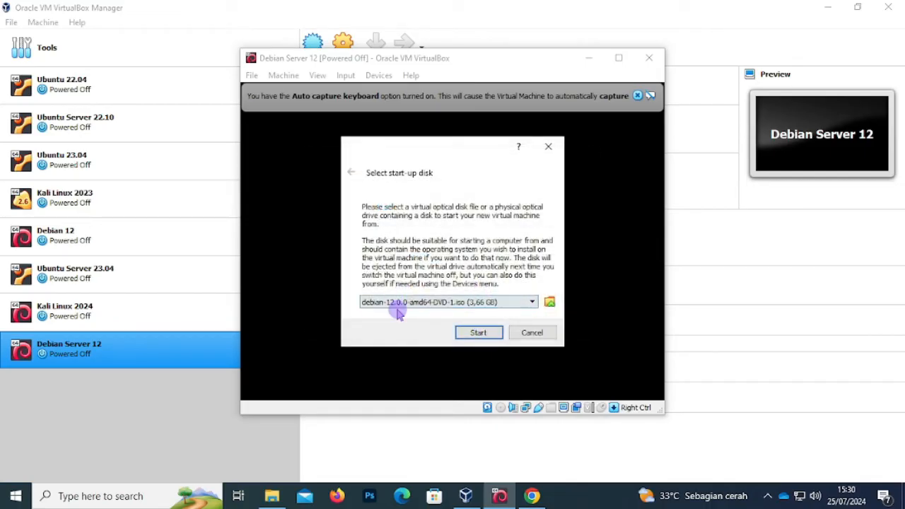
pyautogui.click(478, 335)
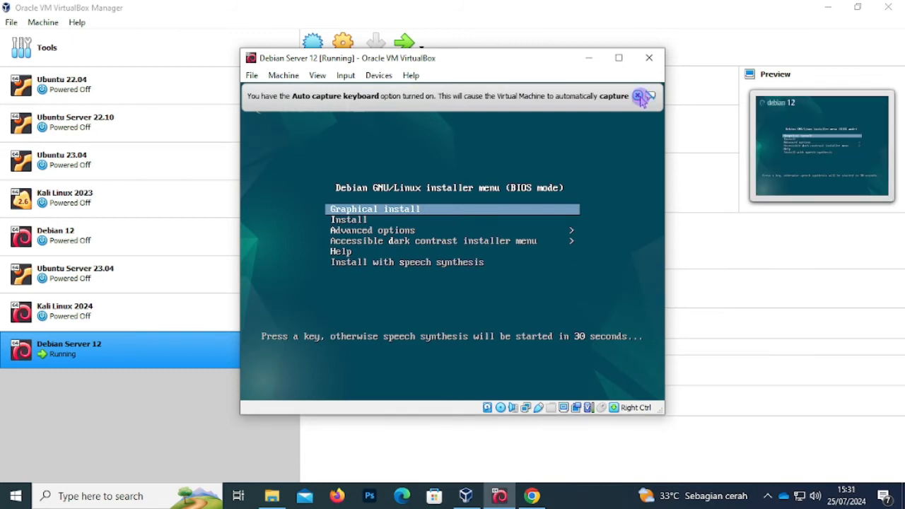
pyautogui.click(640, 96)
pyautogui.click(619, 58)
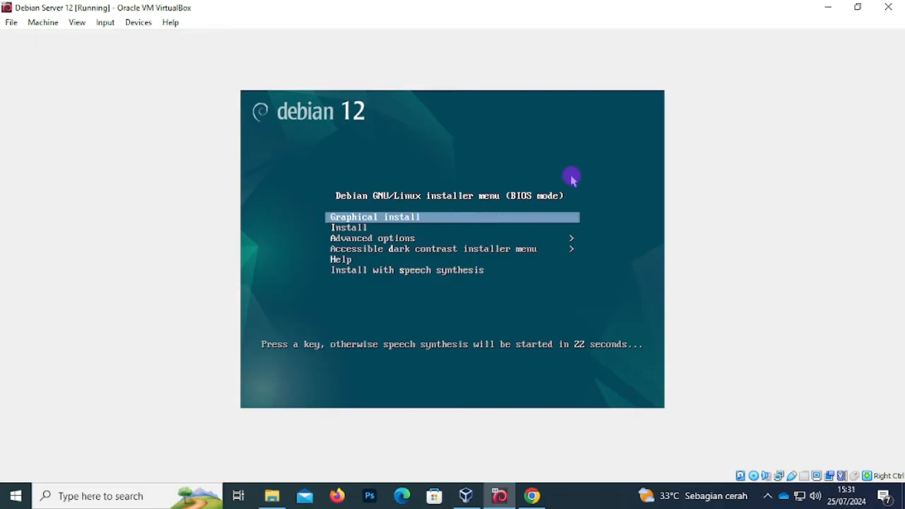
pyautogui.press('Return')
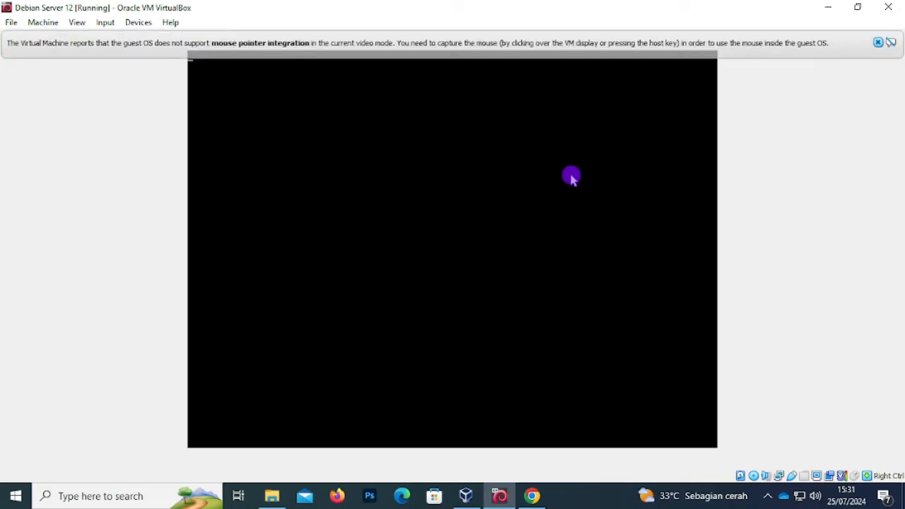
# - Keep English as the installer language and open the Asia country list via other
pyautogui.click(878, 43)
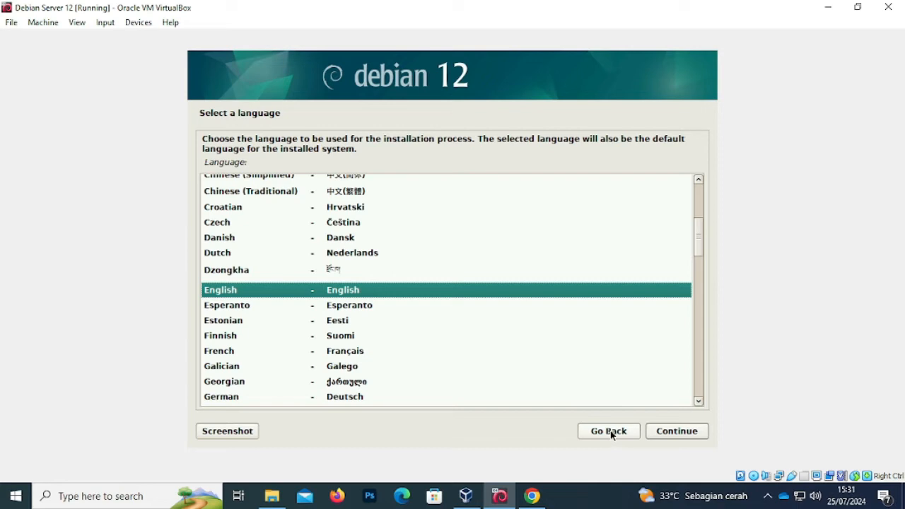
pyautogui.click(668, 434)
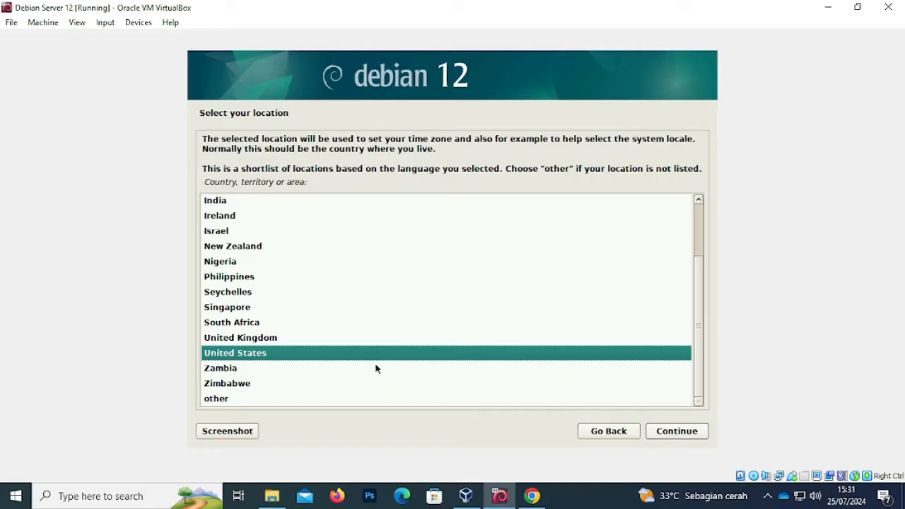
pyautogui.click(226, 400)
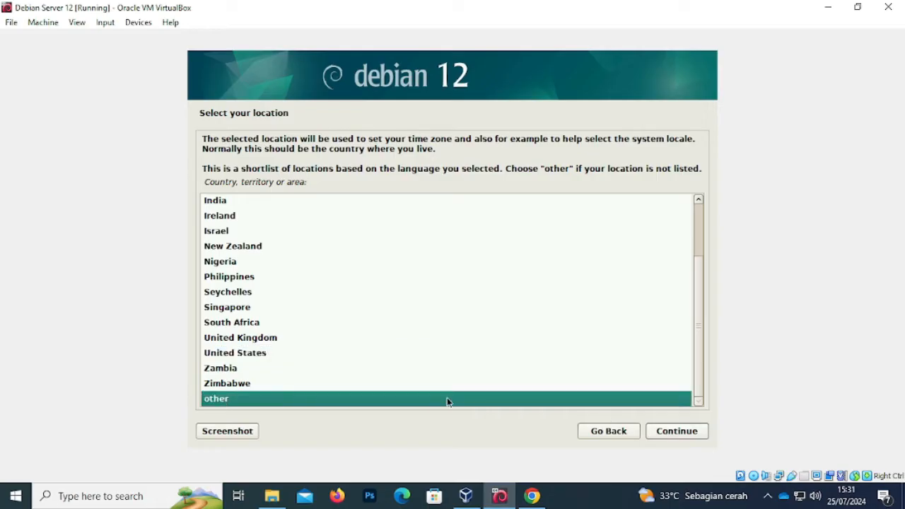
pyautogui.click(668, 435)
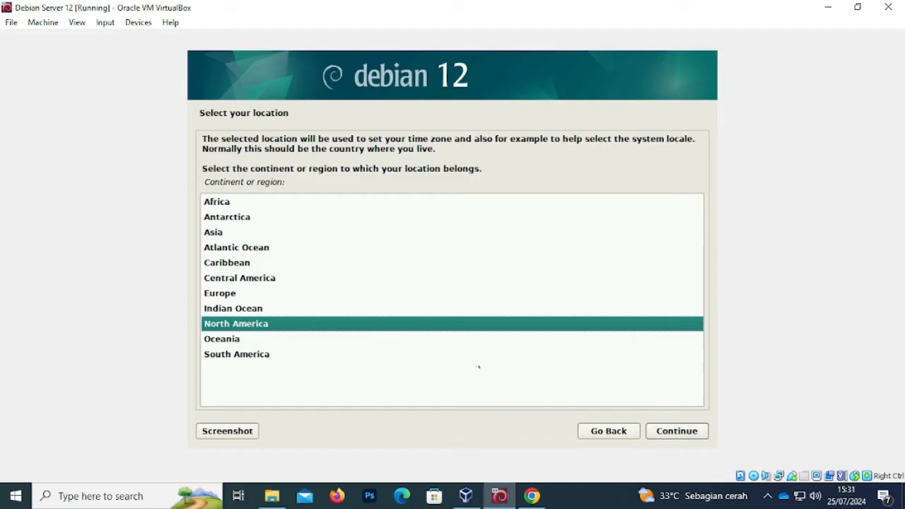
pyautogui.click(217, 234)
pyautogui.click(667, 432)
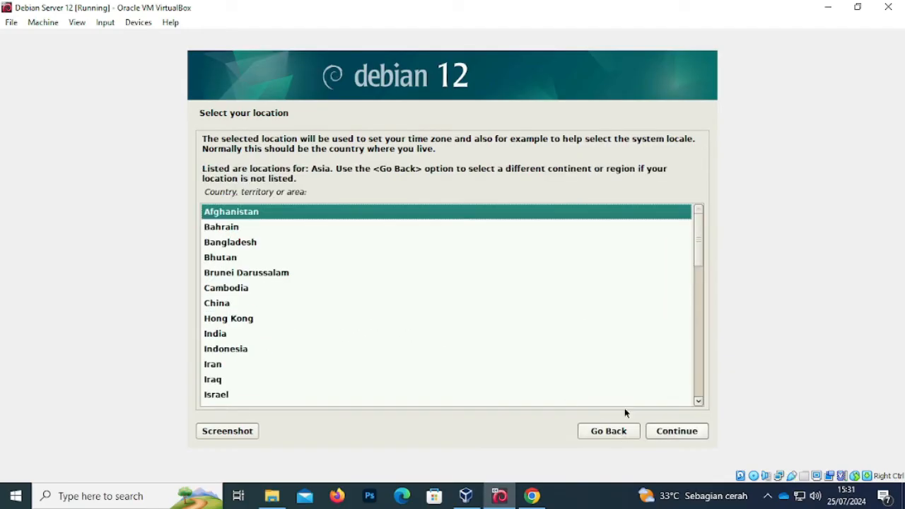
# - Choose Indonesia as location, keeping the en_US.UTF-8 locale and American English keymap
pyautogui.click(238, 354)
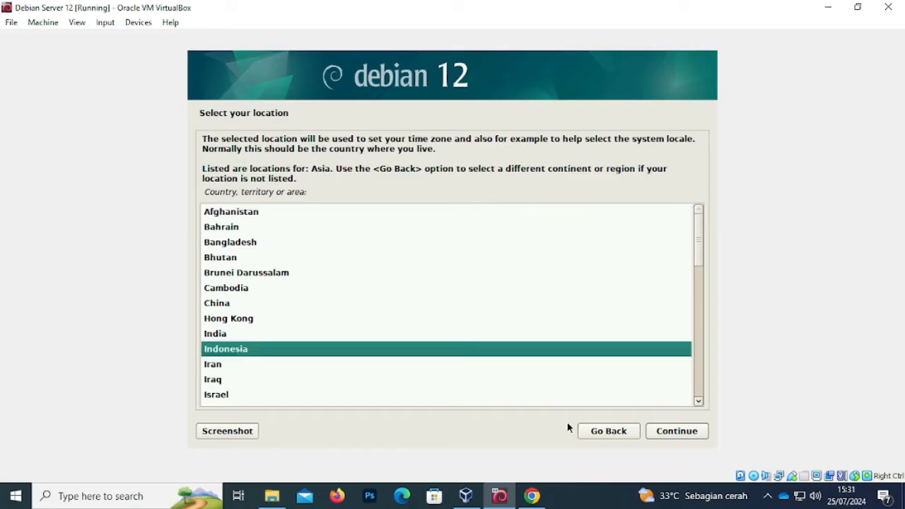
pyautogui.click(677, 431)
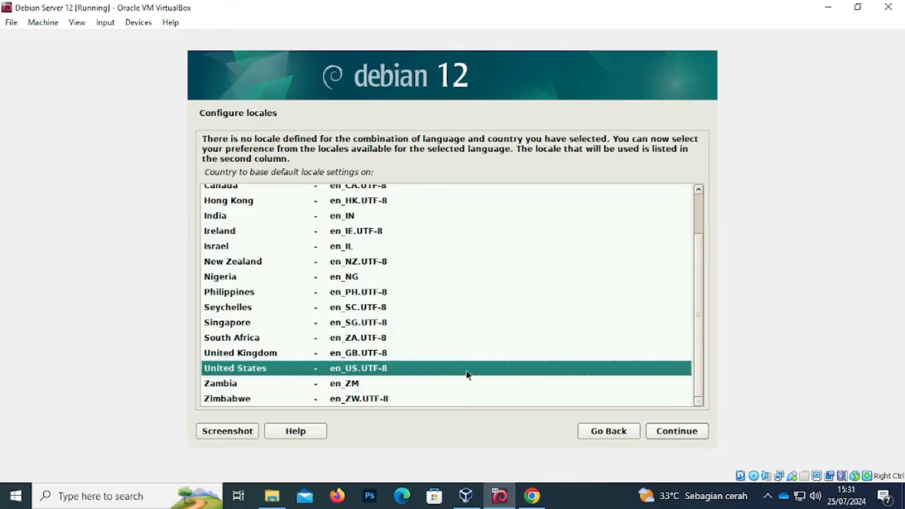
pyautogui.click(667, 433)
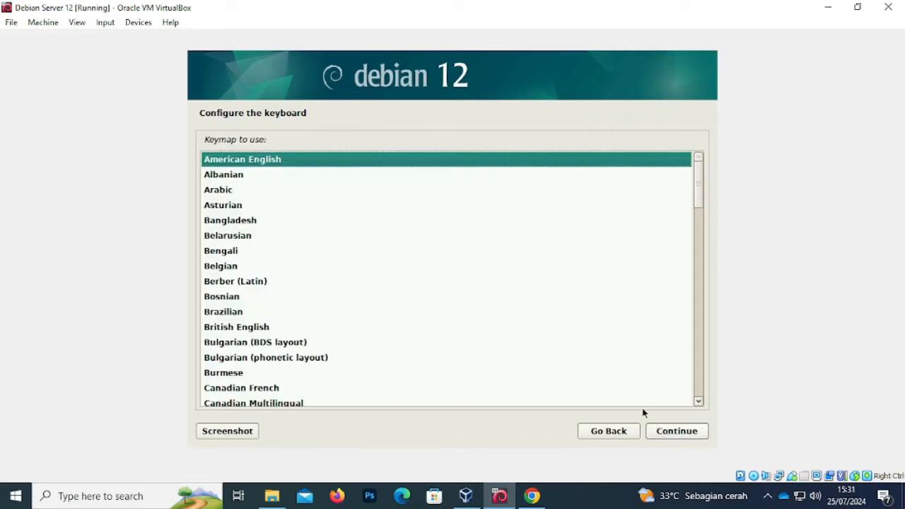
pyautogui.click(668, 433)
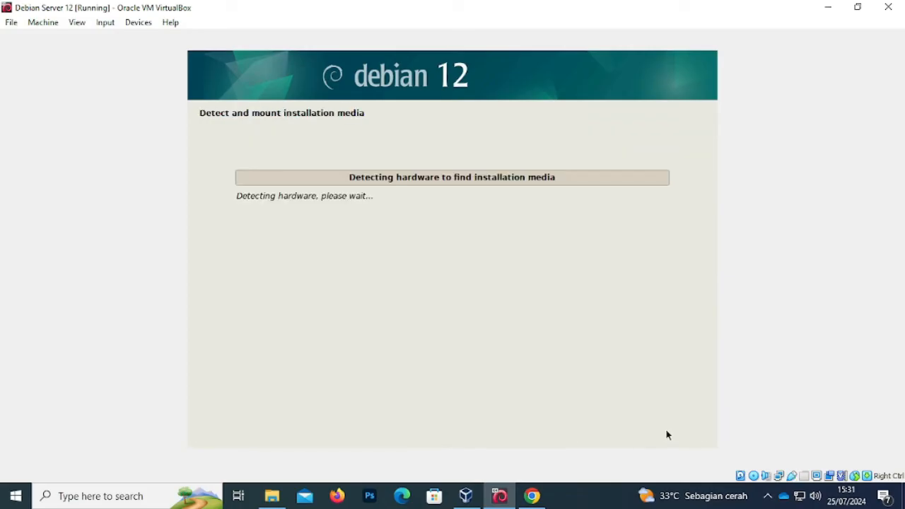
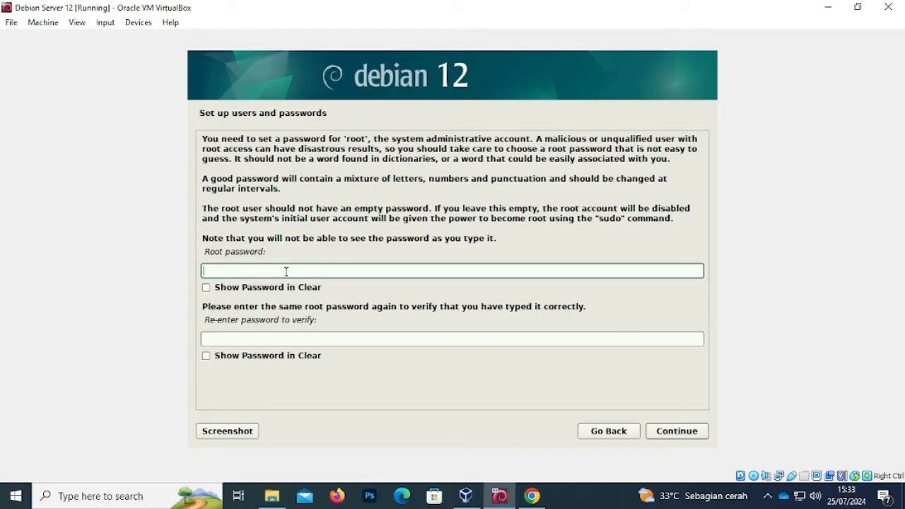
# - Set the root password, entering it twice
pyautogui.click(260, 338)
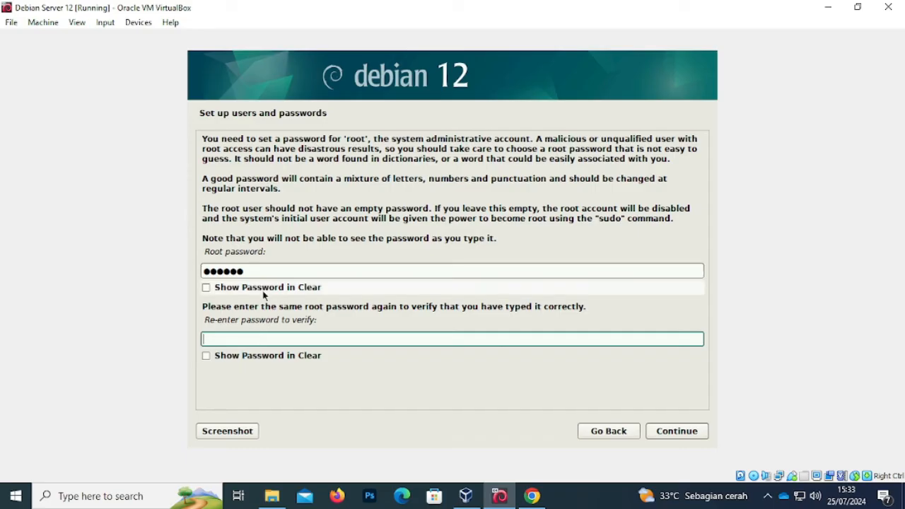
pyautogui.click(676, 433)
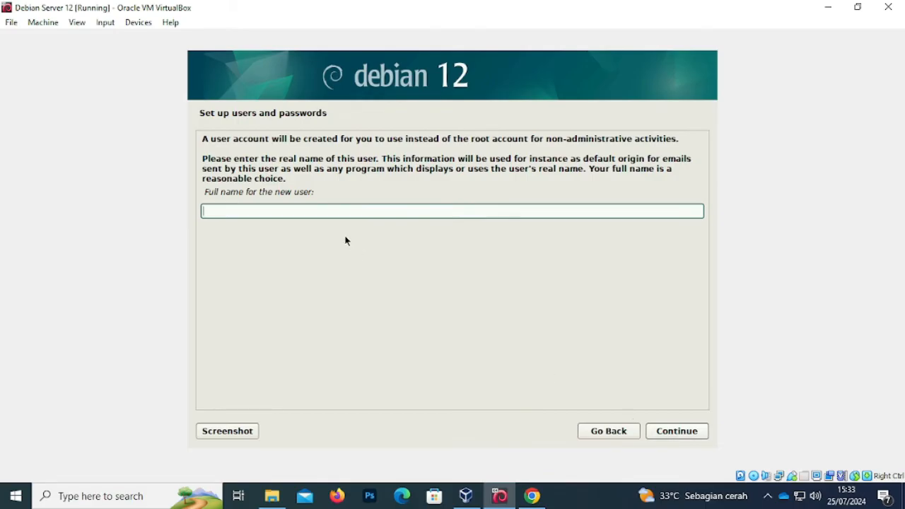
# - Create the regular user account with a full name, the suggested username and a password entered twice
pyautogui.write('riswan')
pyautogui.click(670, 433)
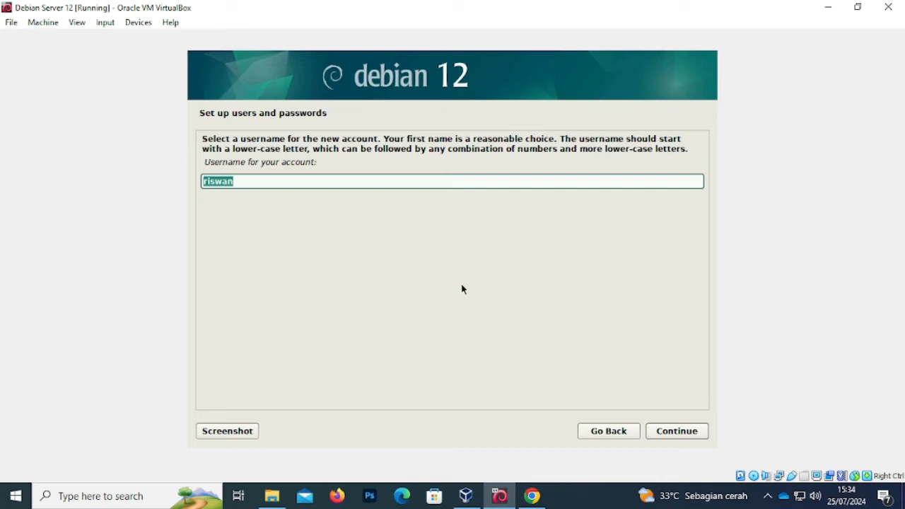
pyautogui.click(673, 433)
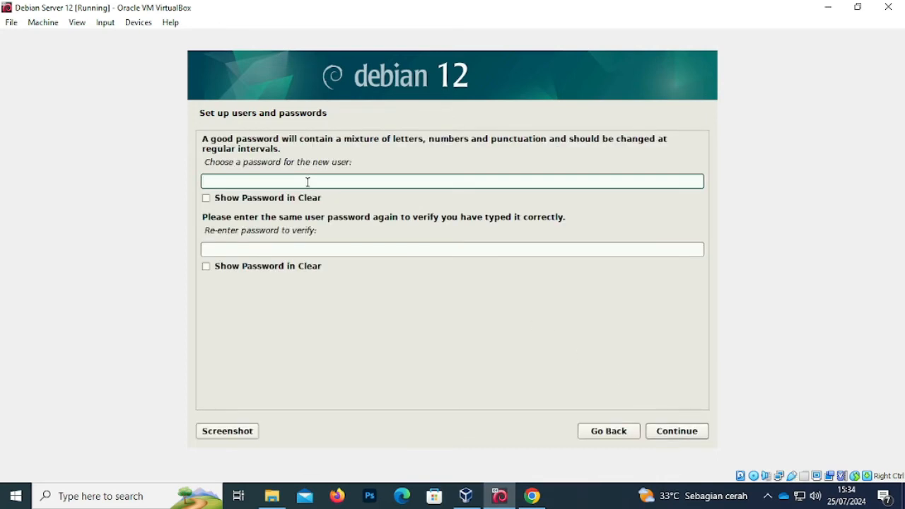
pyautogui.click(255, 251)
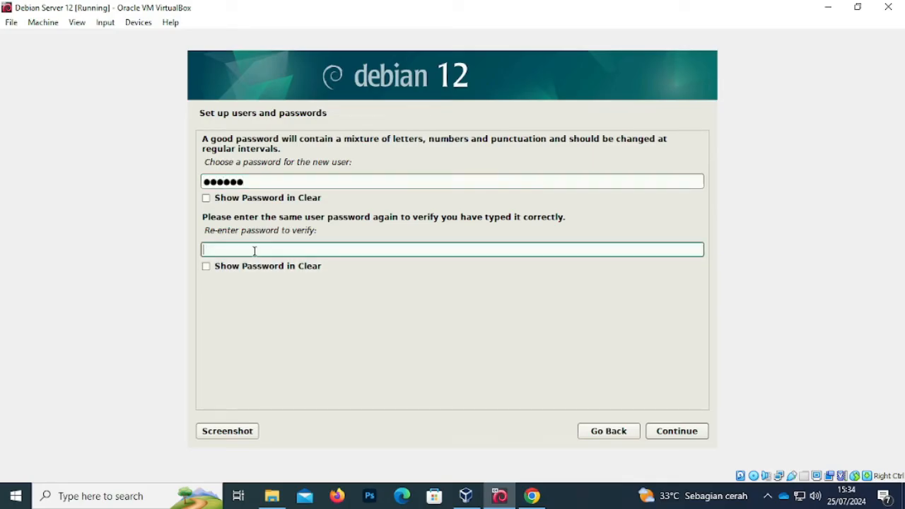
pyautogui.click(681, 433)
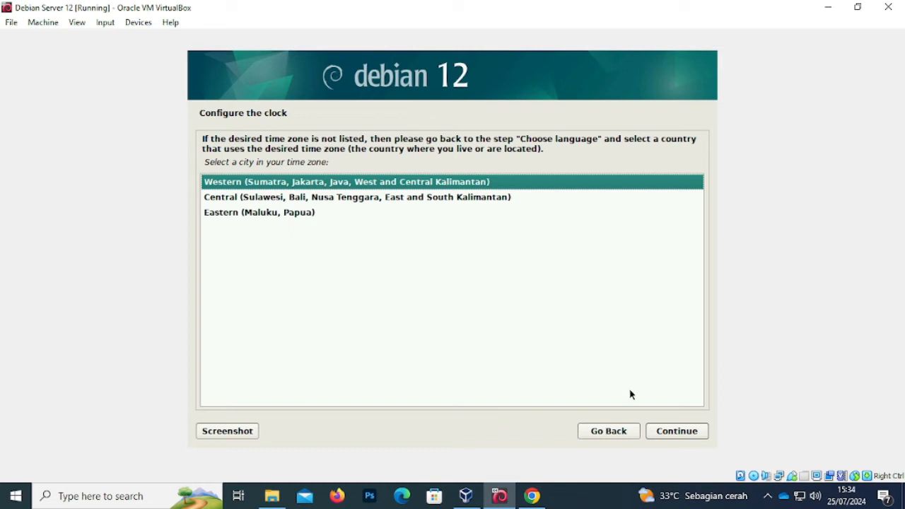
# - Keep Western as the time zone for the clock
pyautogui.click(684, 433)
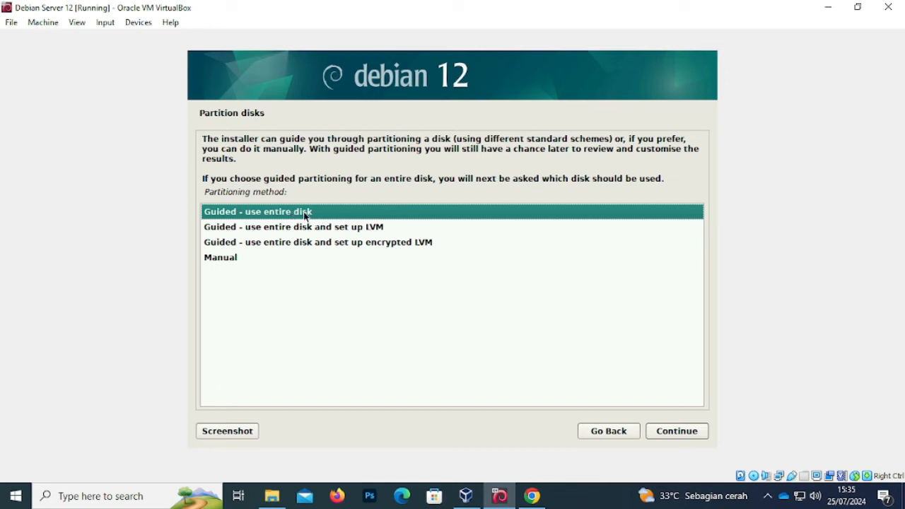
# - Guided-partition the entire 21.5 GB VBOX HARDDISK with all files in one partition, then finish partitioning
pyautogui.click(678, 436)
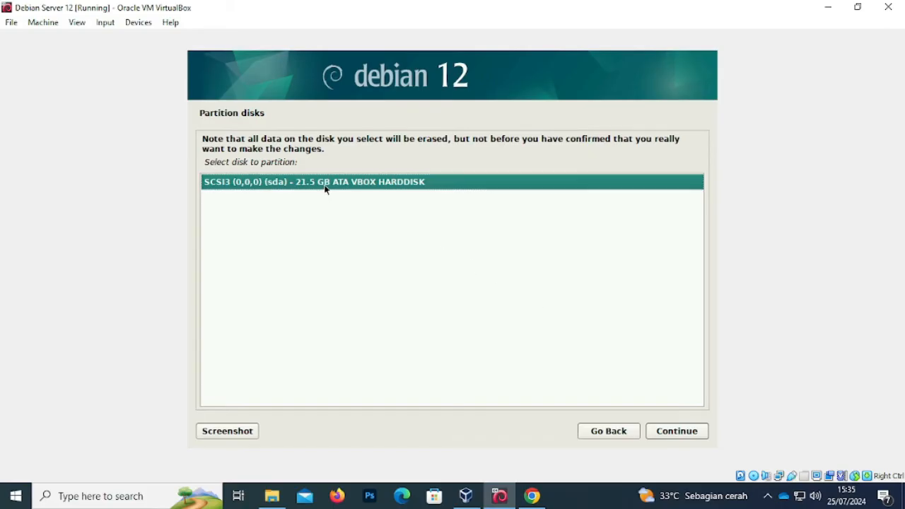
pyautogui.click(680, 432)
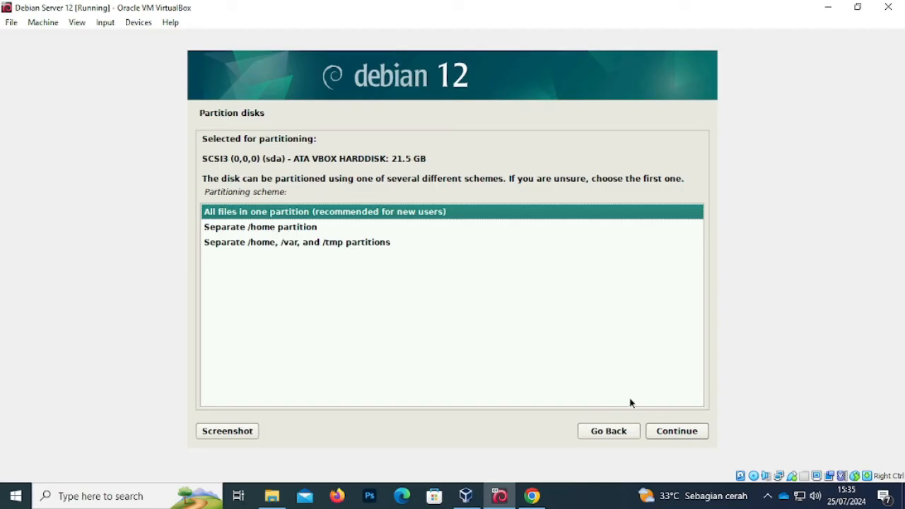
pyautogui.click(683, 432)
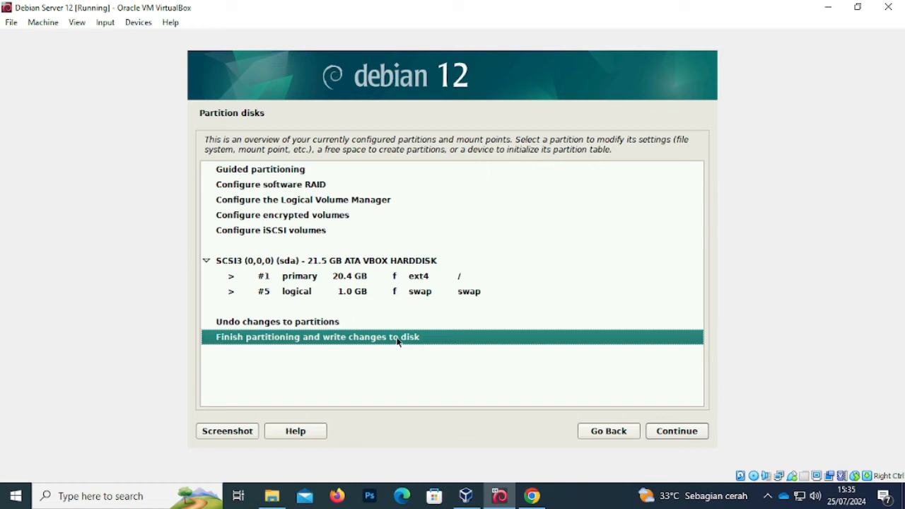
pyautogui.click(363, 327)
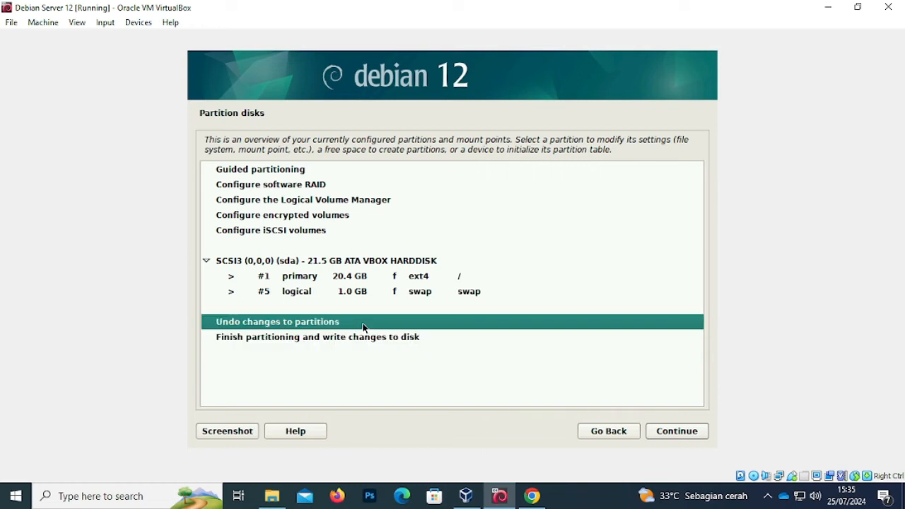
pyautogui.click(365, 337)
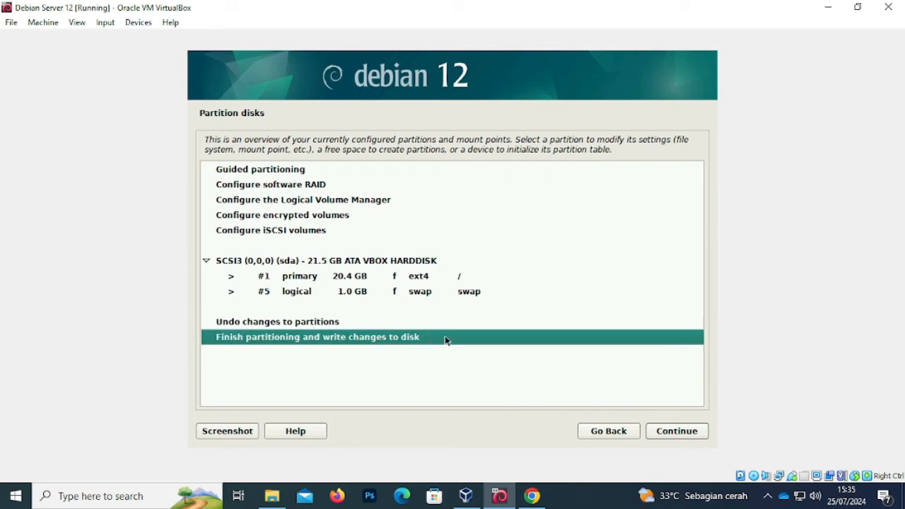
pyautogui.click(675, 433)
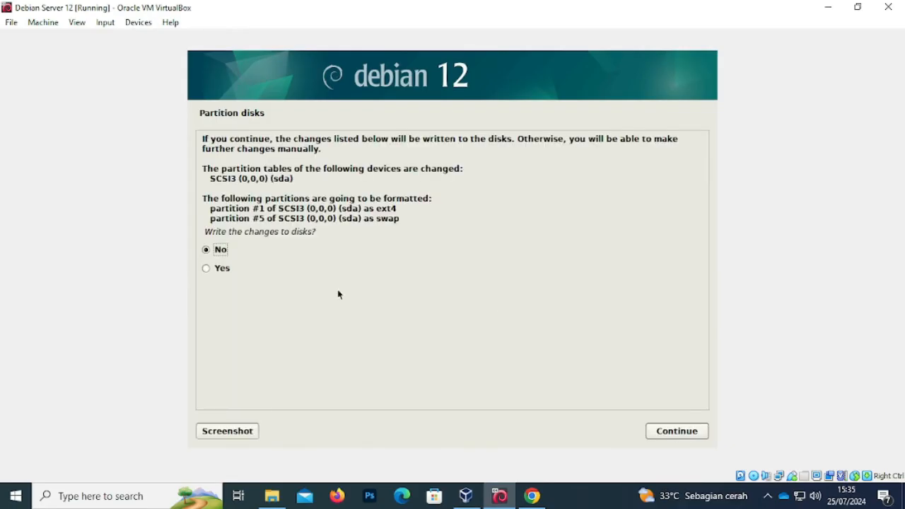
# - Answer Yes to writing the ext4 root and swap partitions to disk
pyautogui.click(222, 269)
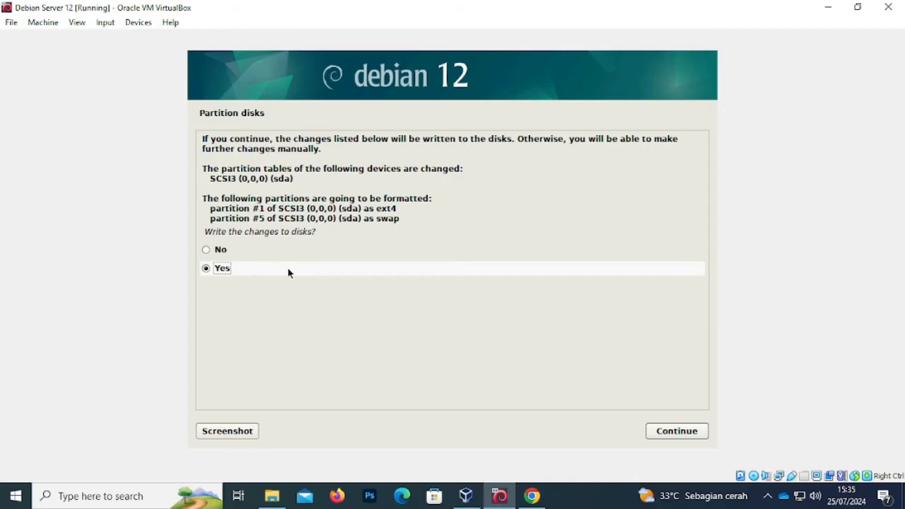
pyautogui.click(677, 431)
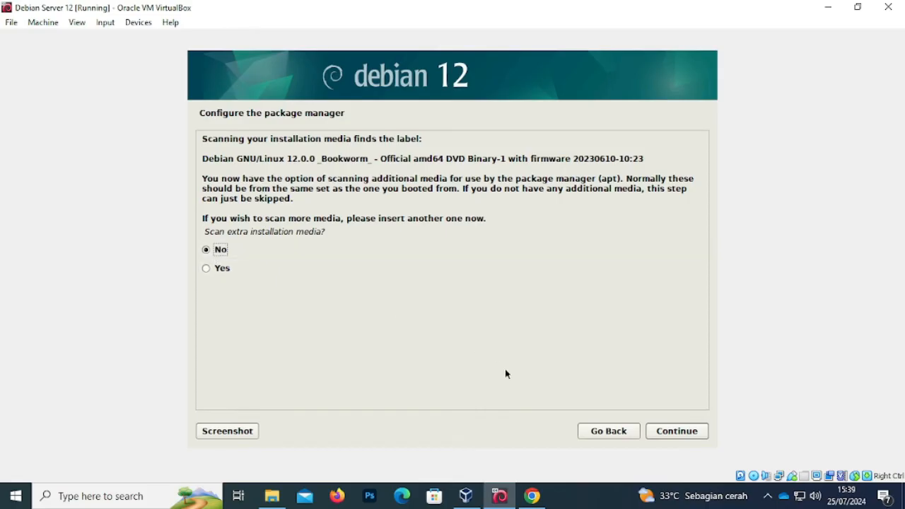
# - Decline extra media scanning, a network mirror and the popularity-contest survey
pyautogui.click(668, 431)
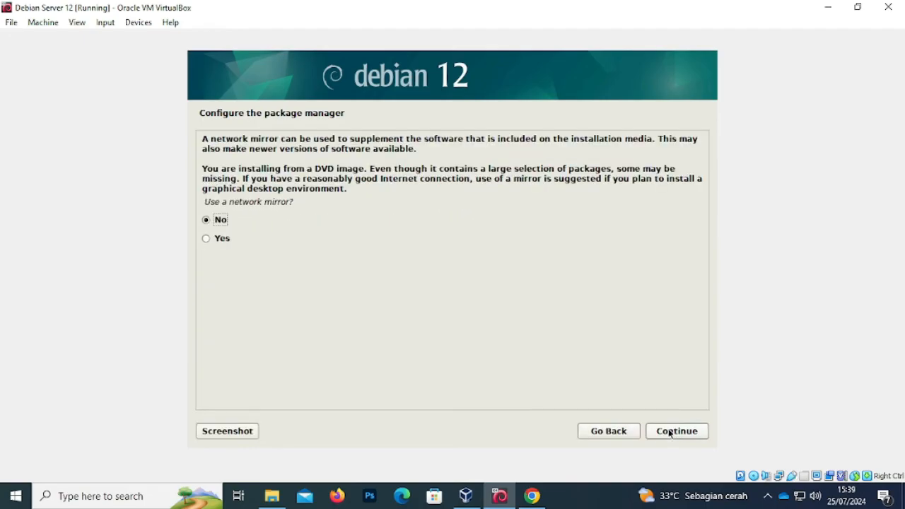
pyautogui.click(670, 433)
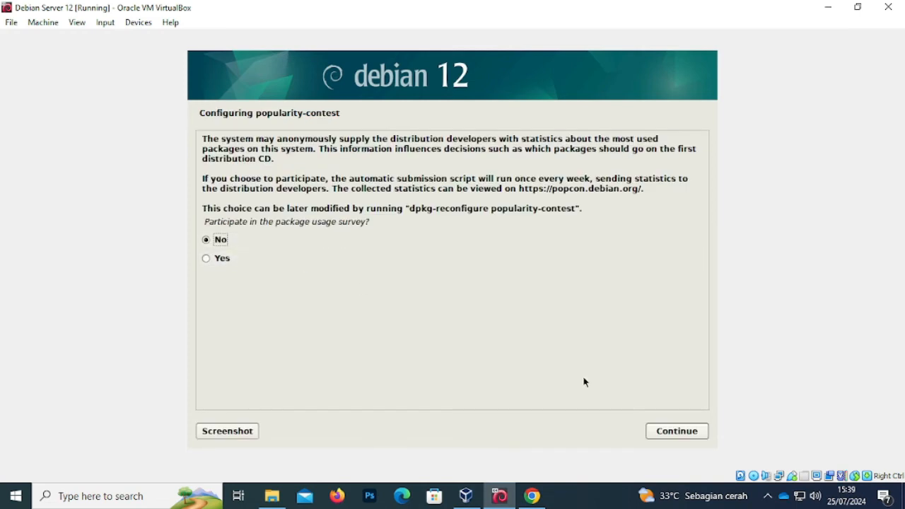
pyautogui.click(678, 431)
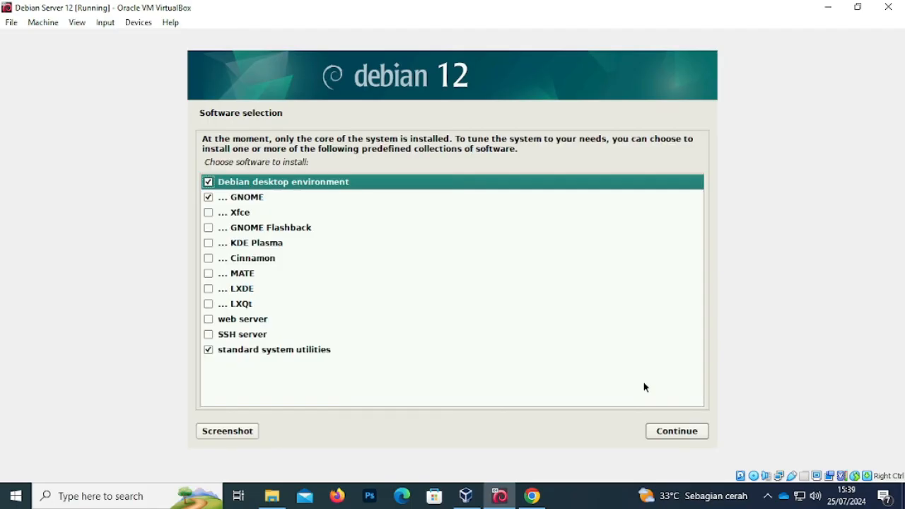
# - Uncheck Debian desktop and GNOME, check SSH server, and install the selected software
pyautogui.click(208, 183)
pyautogui.click(208, 198)
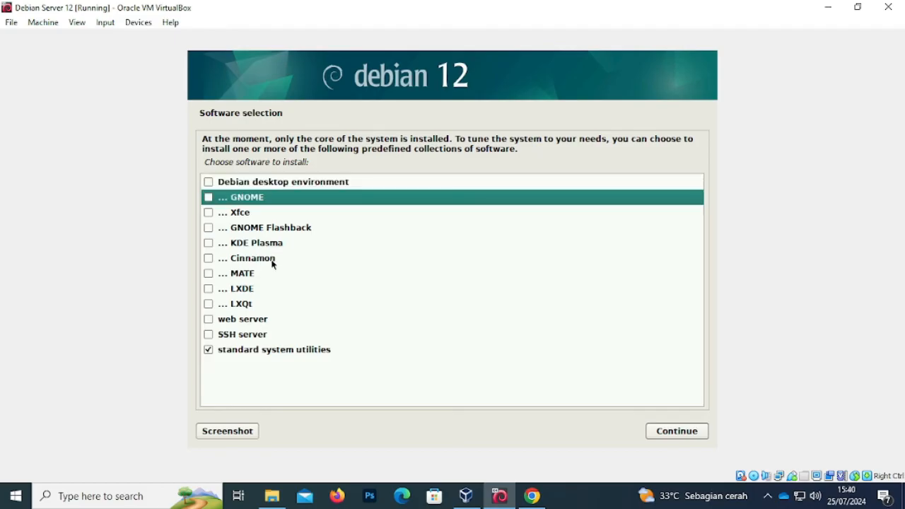
pyautogui.click(208, 335)
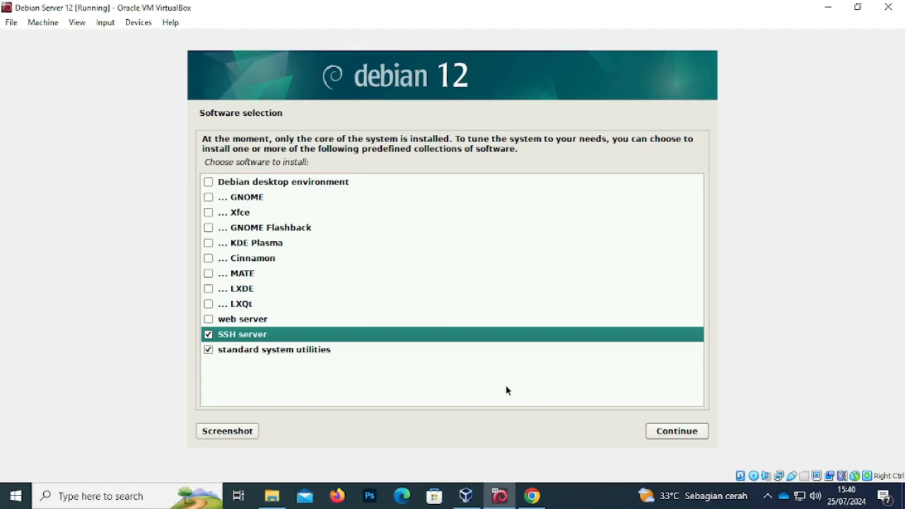
pyautogui.click(665, 433)
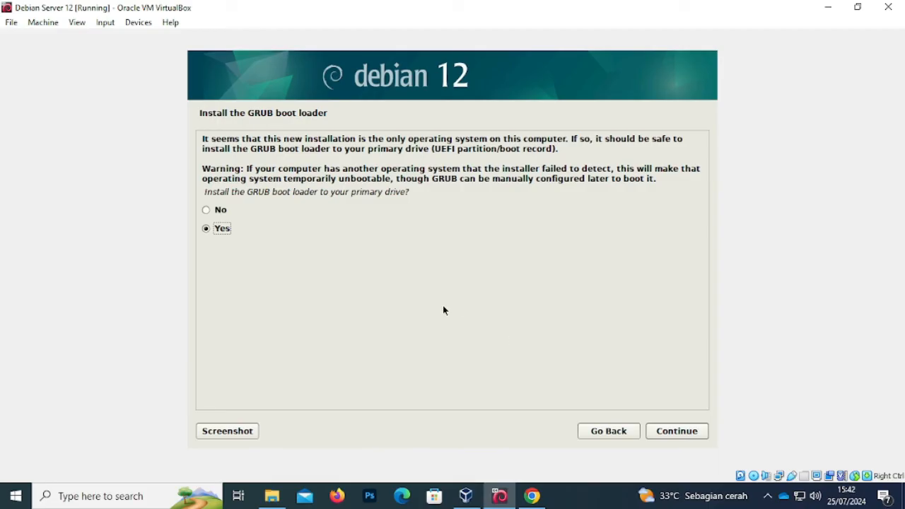
# - Answer Yes to installing GRUB on the primary drive
pyautogui.click(206, 210)
pyautogui.click(206, 232)
pyautogui.click(674, 433)
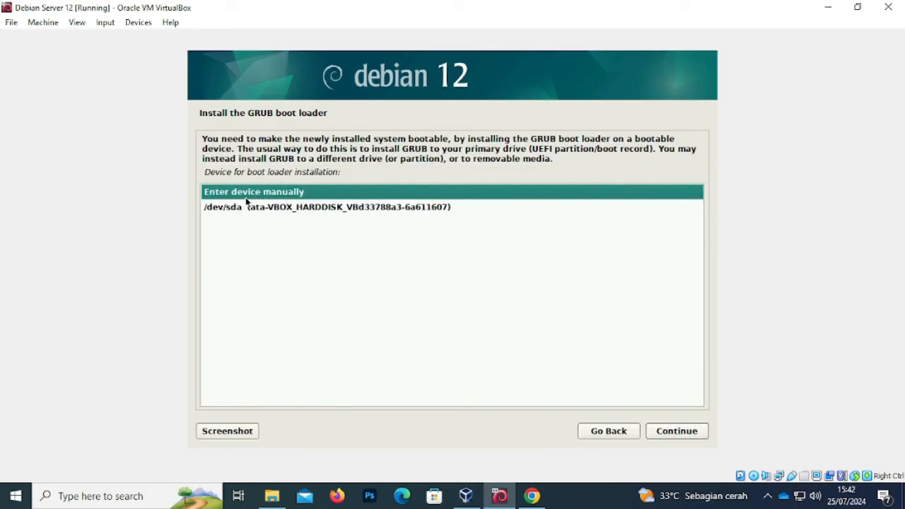
# - Install the GRUB boot loader on /dev/sda
pyautogui.click(340, 206)
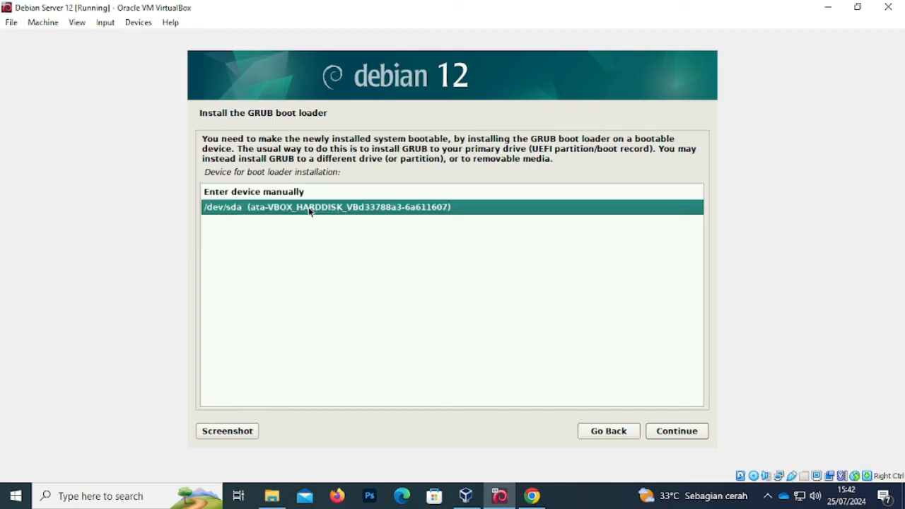
pyautogui.click(676, 433)
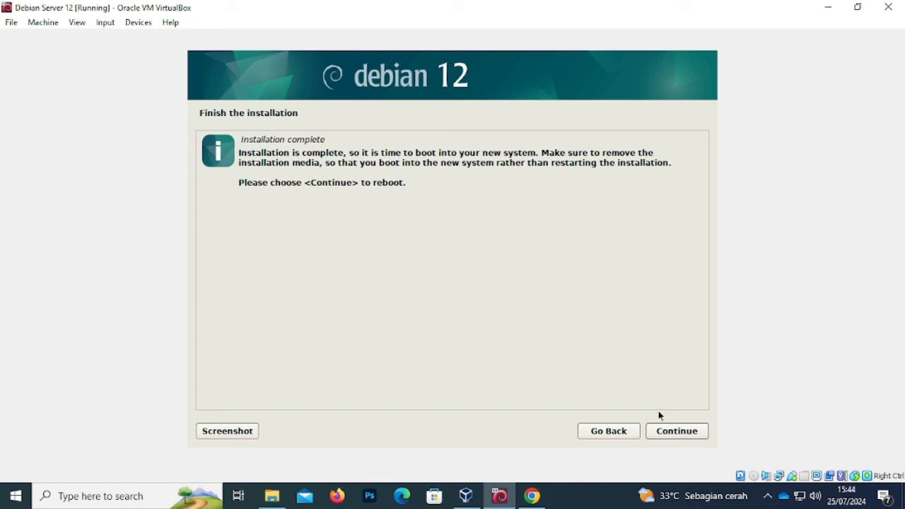
# - Reboot into the new system, dismissing both mouse-integration notices as GRUB boots Debian
pyautogui.click(678, 431)
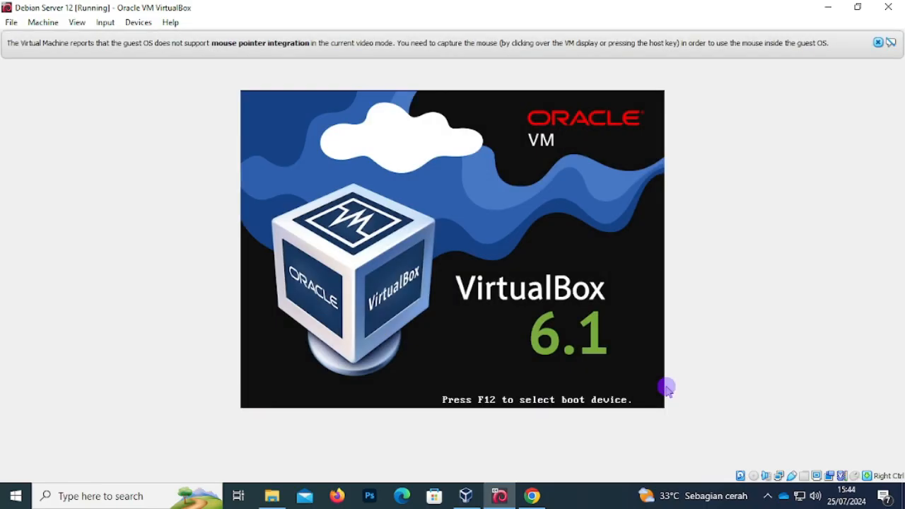
pyautogui.click(880, 44)
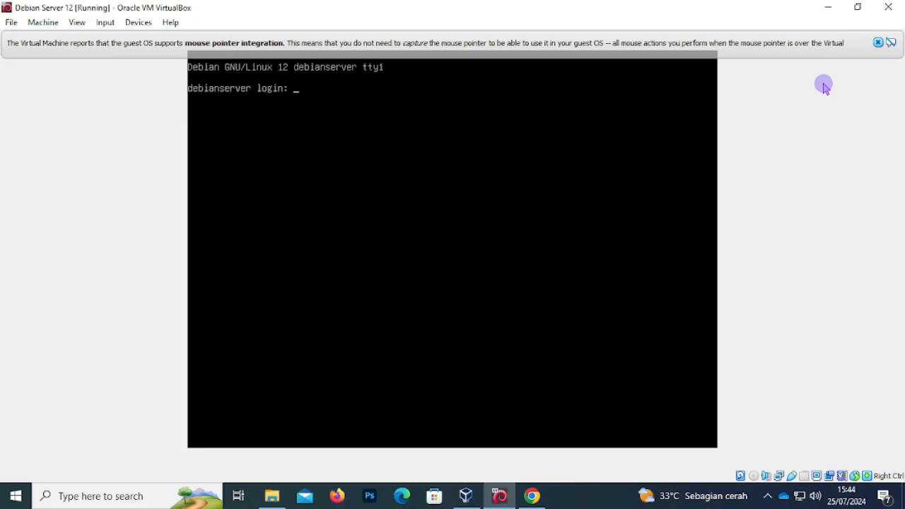
pyautogui.click(878, 43)
# - Log in at the debianserver console as the regular user with their password
pyautogui.write('riswan')
pyautogui.press('Return')
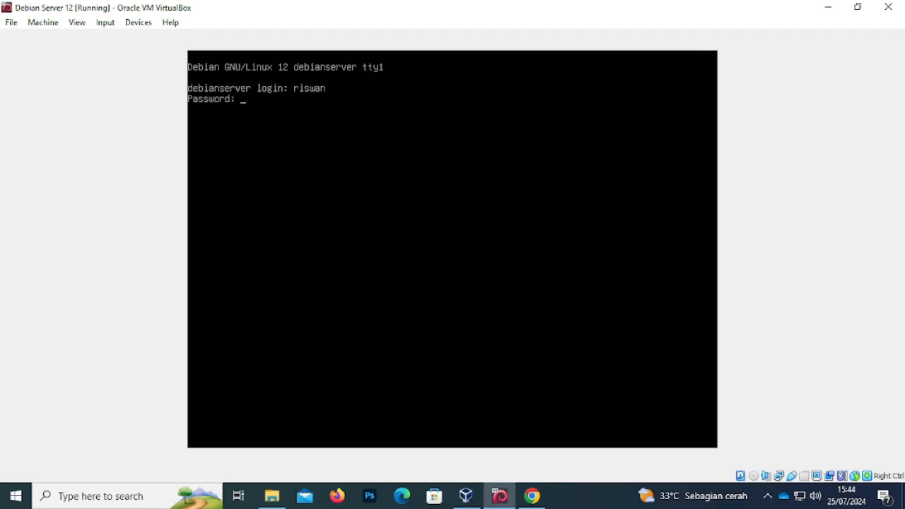
pyautogui.press('Return')
pyautogui.press('Return')
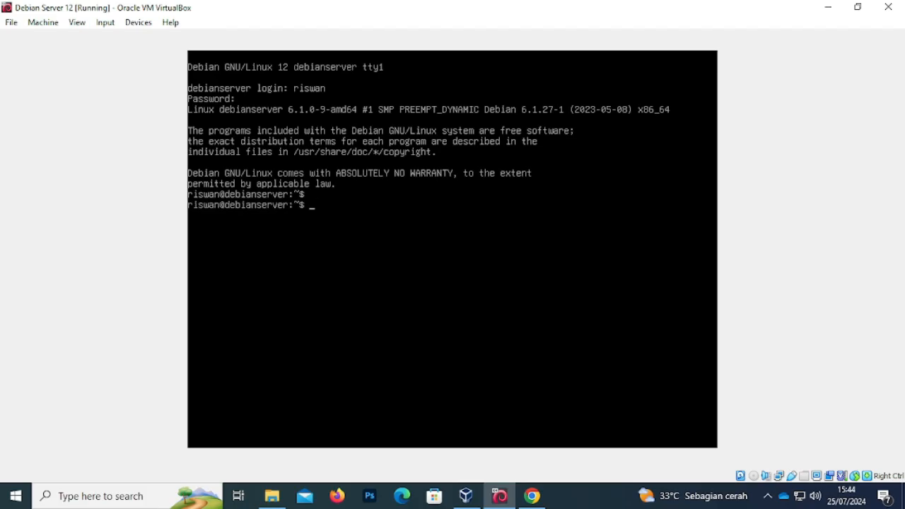
pyautogui.press('Return')
pyautogui.press('Return')
pyautogui.press('Return')
pyautogui.press('Return')
# - Run su to switch to a root shell
pyautogui.write('sudo')
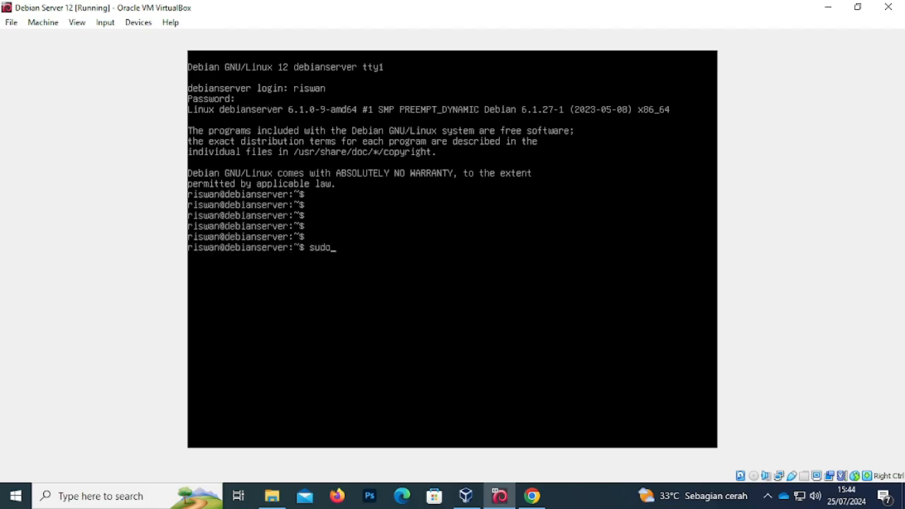
pyautogui.press('BackSpace')
pyautogui.press('BackSpace')
pyautogui.press('BackSpace')
pyautogui.press('BackSpace')
pyautogui.write('su')
pyautogui.press('Return')
pyautogui.press('Return')
pyautogui.press('Return')
pyautogui.press('Return')
pyautogui.press('Return')
pyautogui.press('Return')
pyautogui.press('Return')
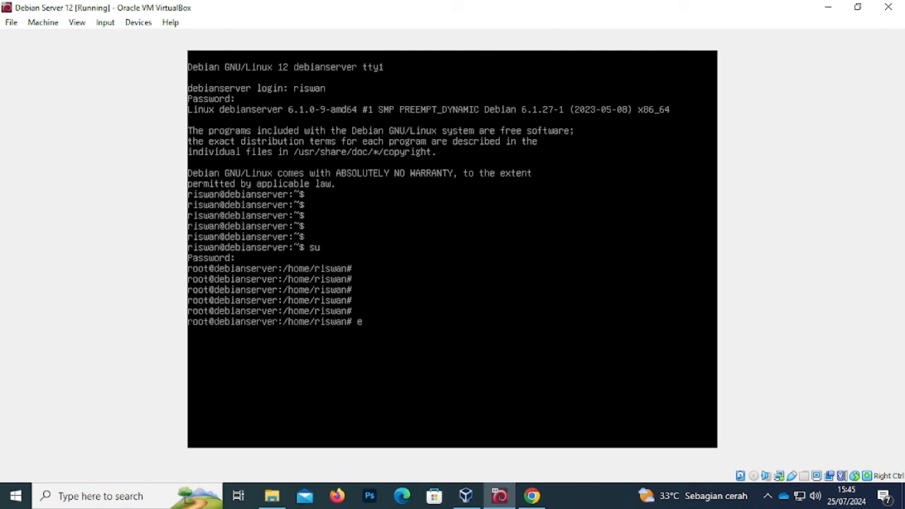
# - Exit the root shell and try systemctl poweroff as the regular user, which is denied
pyautogui.write('exit')
pyautogui.write('ex')
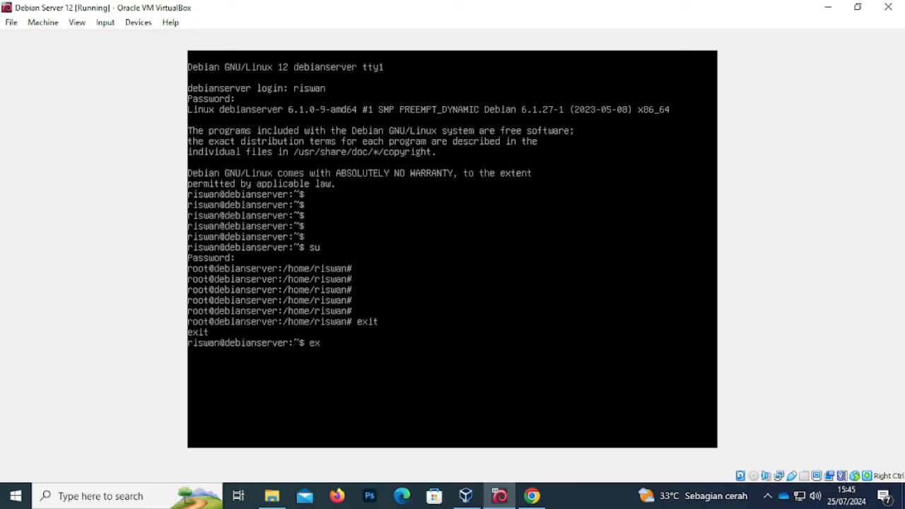
pyautogui.press('BackSpace')
pyautogui.press('BackSpace')
pyautogui.write('shutdown -')
pyautogui.press('BackSpace')
pyautogui.press('BackSpace')
pyautogui.press('BackSpace')
pyautogui.press('BackSpace')
pyautogui.press('BackSpace')
pyautogui.press('BackSpace')
pyautogui.press('BackSpace')
pyautogui.press('BackSpace')
pyautogui.write('systemctl poweroff')
pyautogui.press('Return')
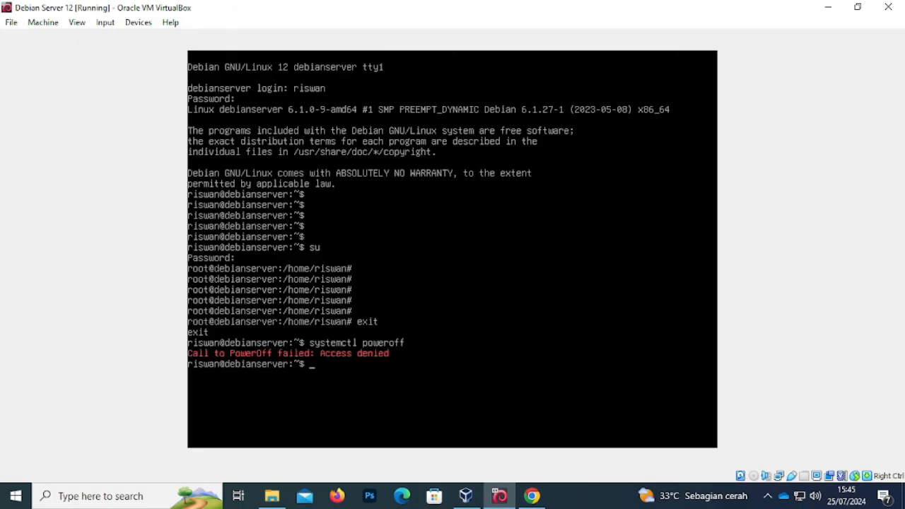
# - Switch to root with su and run systemctl poweroff to shut down the server
pyautogui.write('sud')
pyautogui.press('BackSpace')
pyautogui.press('Return')
pyautogui.press('Return')
pyautogui.press('Return')
pyautogui.press('Return')
pyautogui.press('Return')
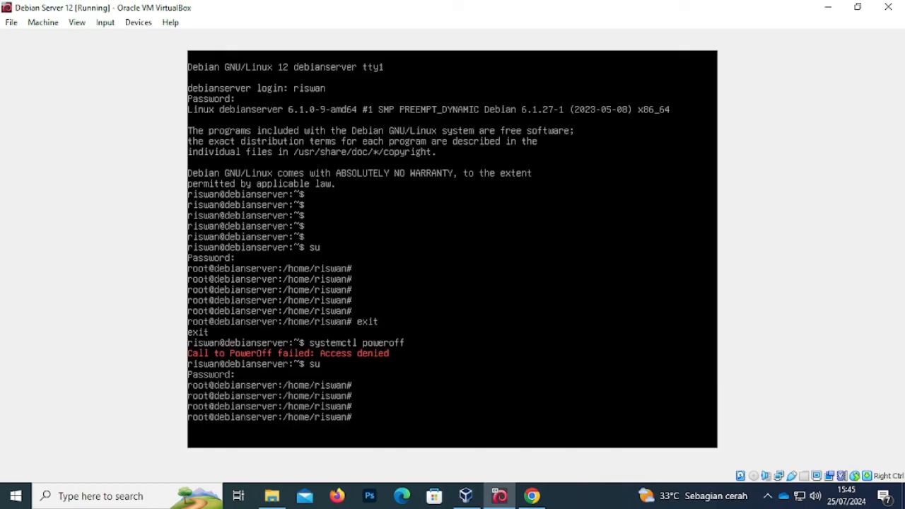
pyautogui.write('systemctl powero')
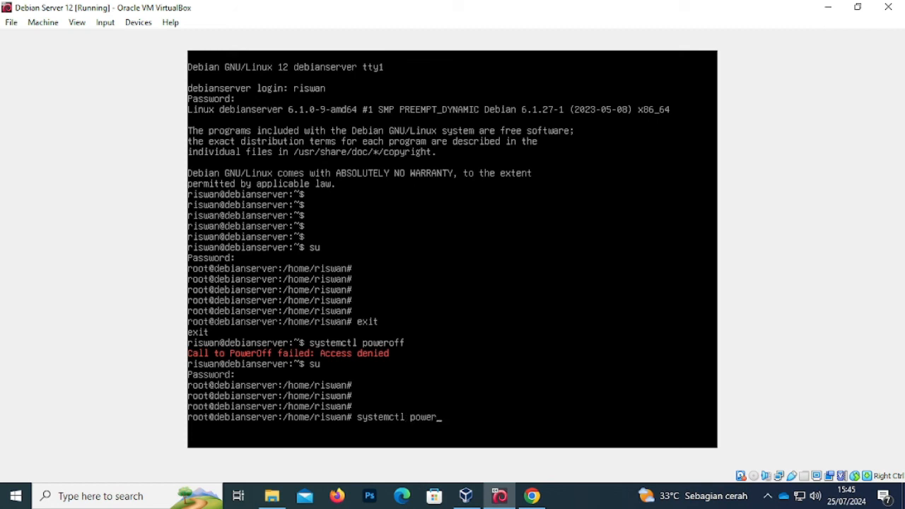
pyautogui.write('ff')
pyautogui.press('Return')
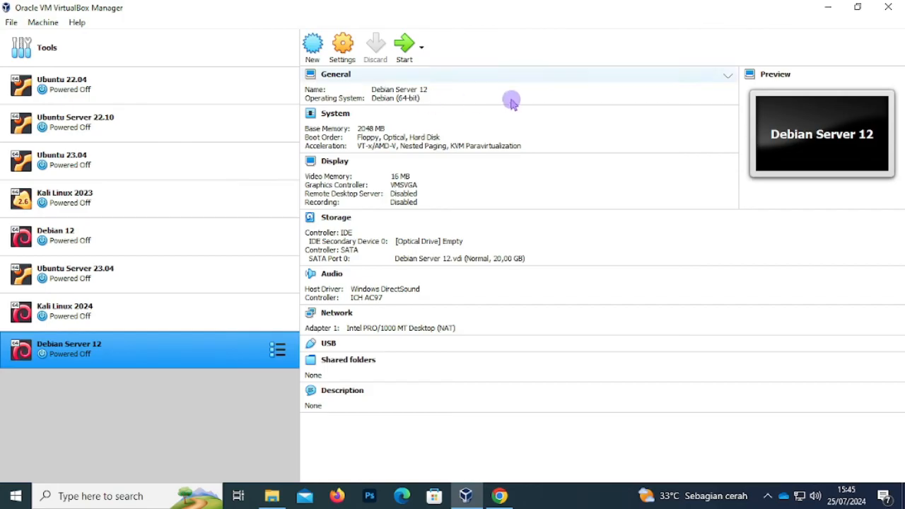
# - Minimise VirtualBox Manager and open the OBS recorder's menu from the hidden tray icons
pyautogui.click(828, 14)
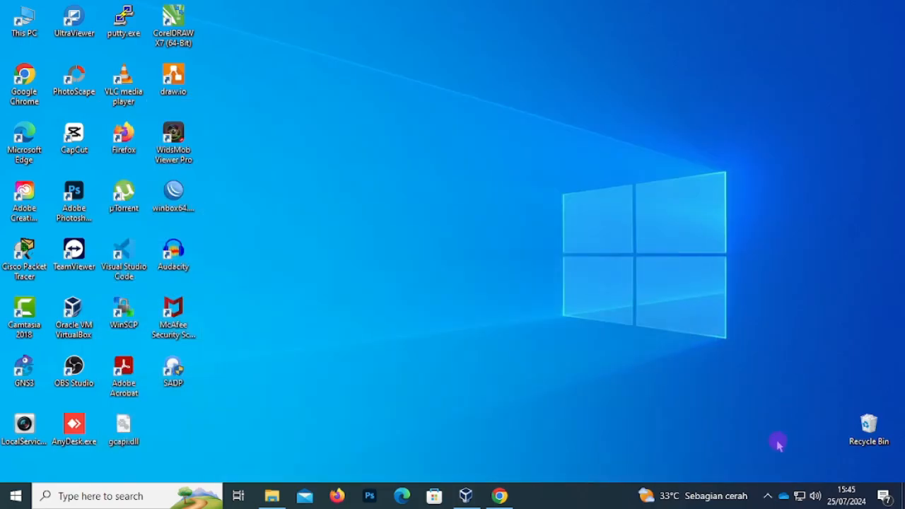
pyautogui.click(767, 496)
pyautogui.rightClick(768, 469)
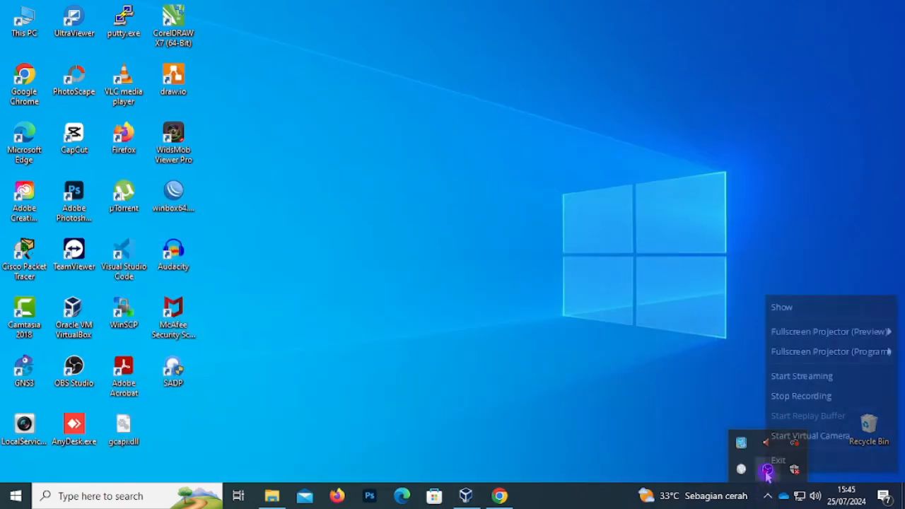